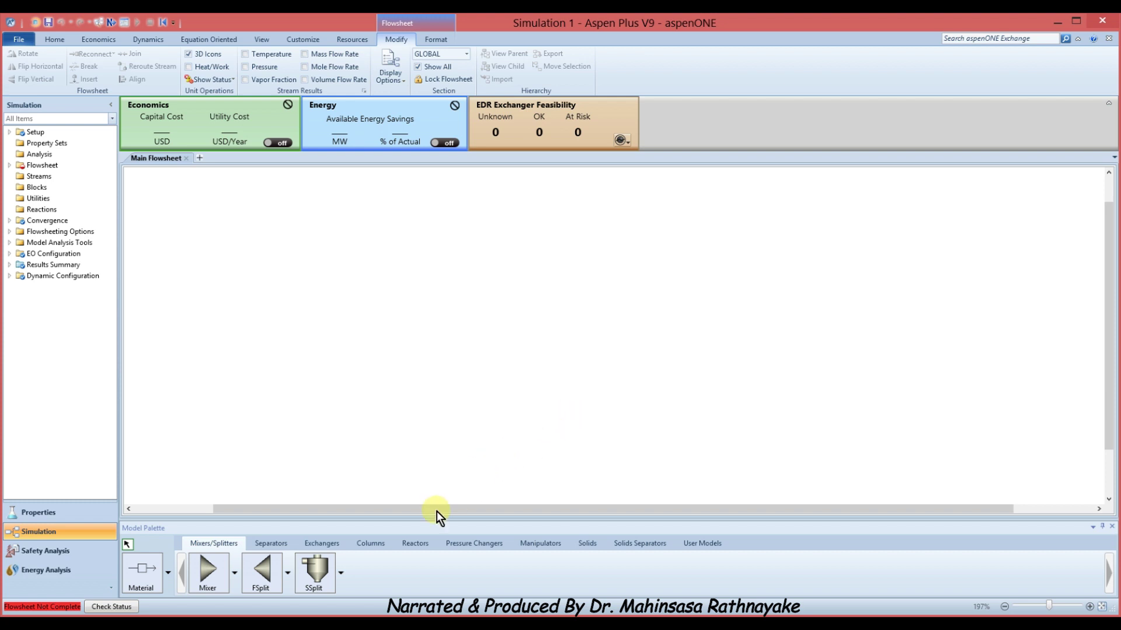
# Step: Place a HeatX heat exchanger block near the centre of the main flowsheet
pyautogui.click(334, 541)
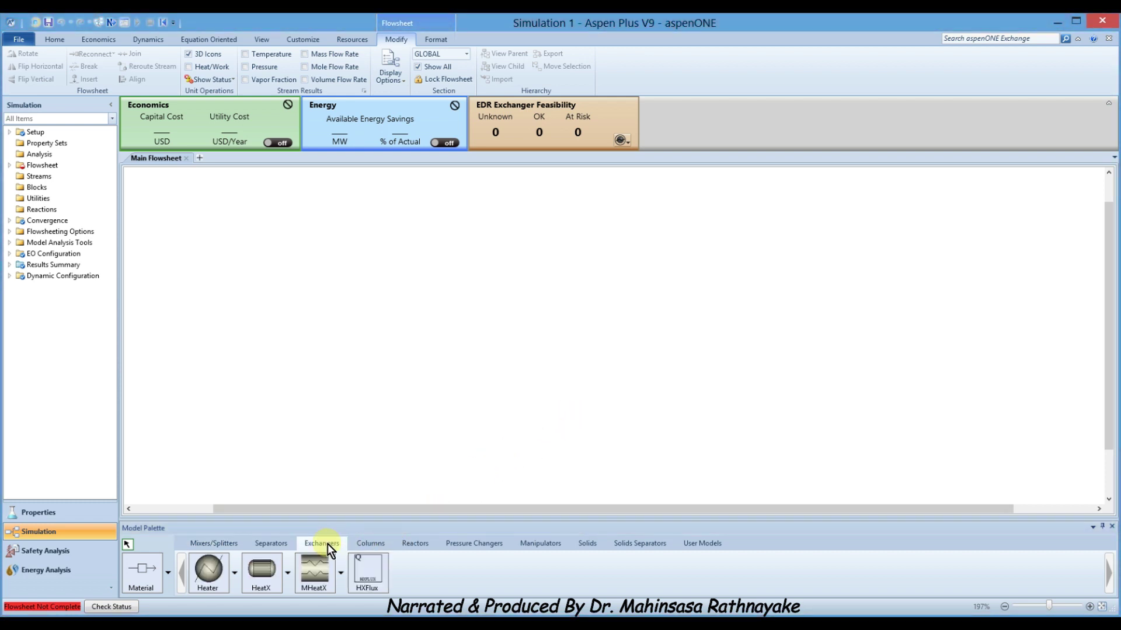
pyautogui.click(264, 575)
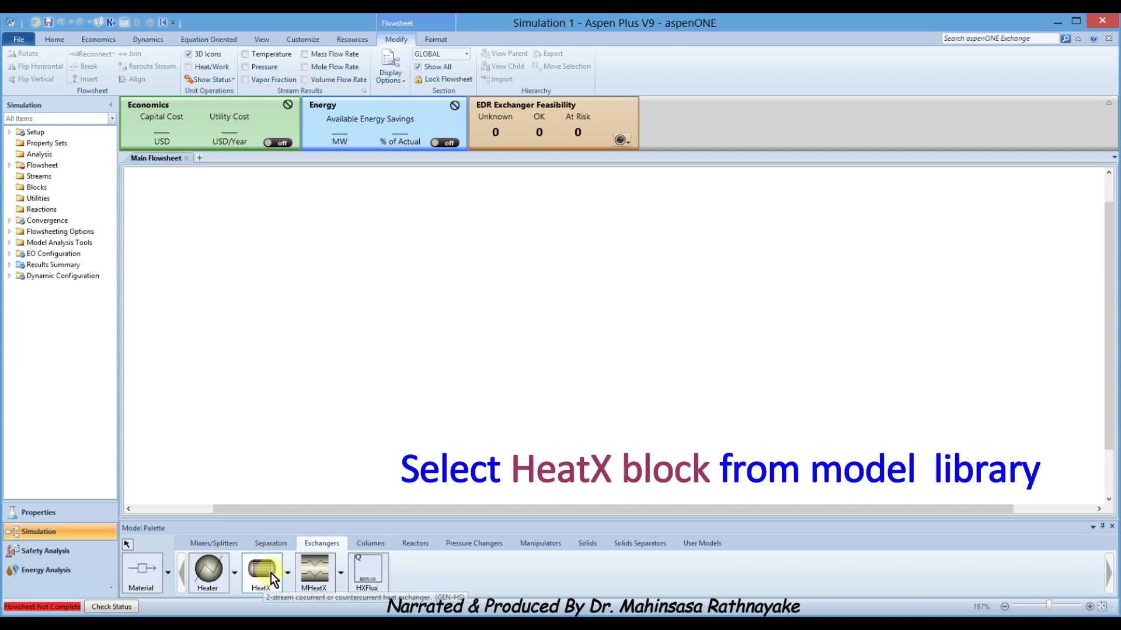
pyautogui.click(531, 301)
pyautogui.rightClick(471, 341)
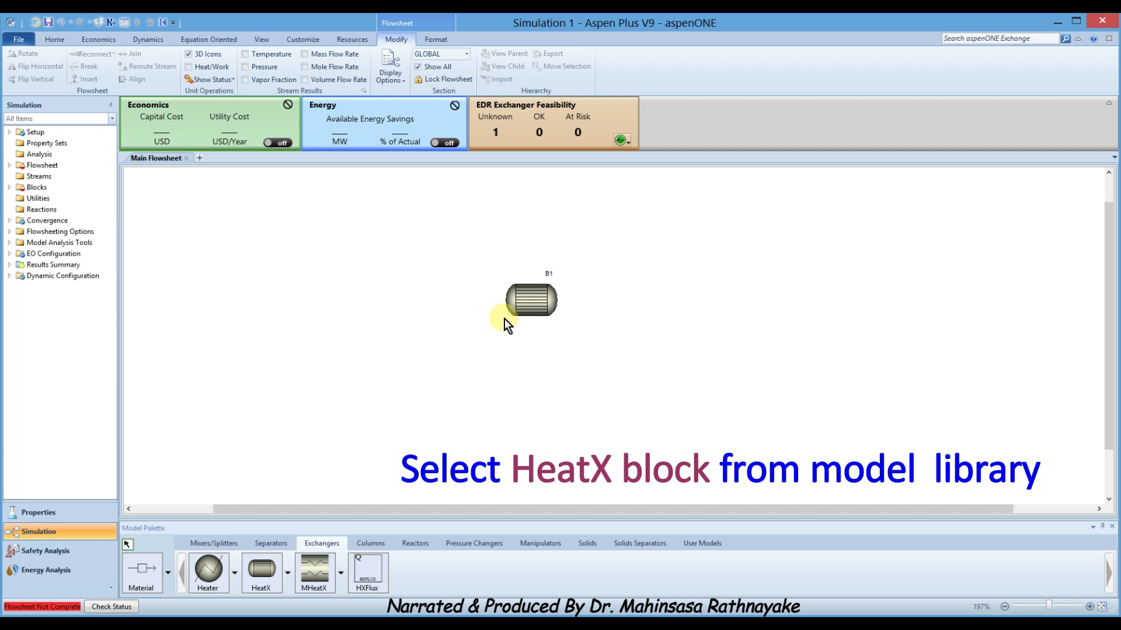
# Step: Connect a material stream to block B1's cold inlet and another to its cold outlet
pyautogui.click(149, 576)
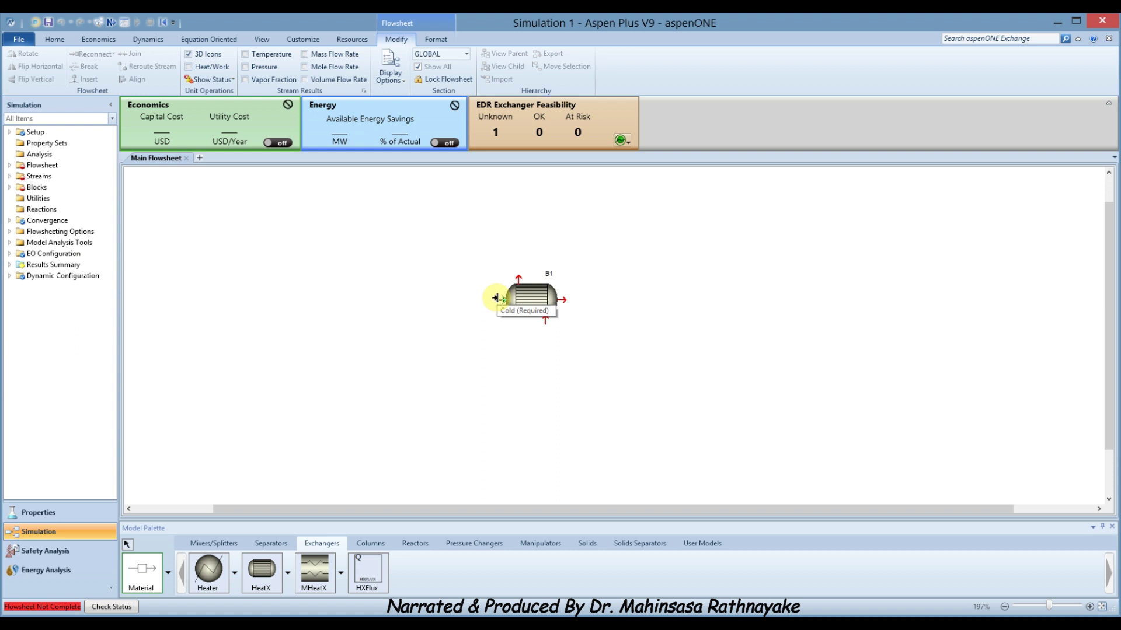
pyautogui.click(496, 298)
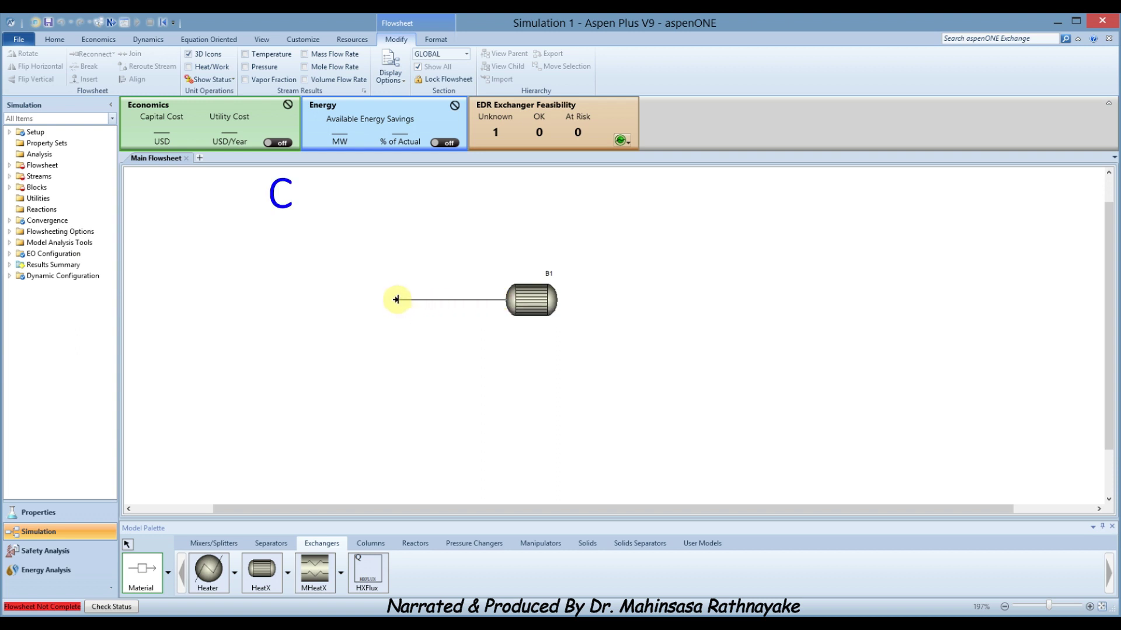
pyautogui.click(397, 300)
pyautogui.click(564, 299)
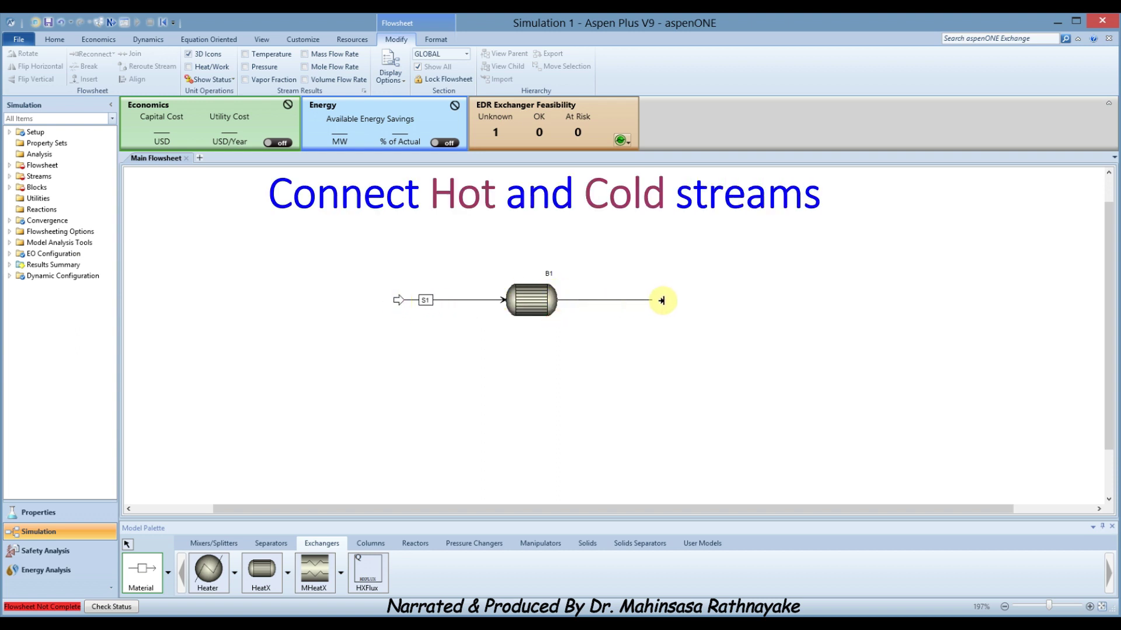
pyautogui.click(671, 300)
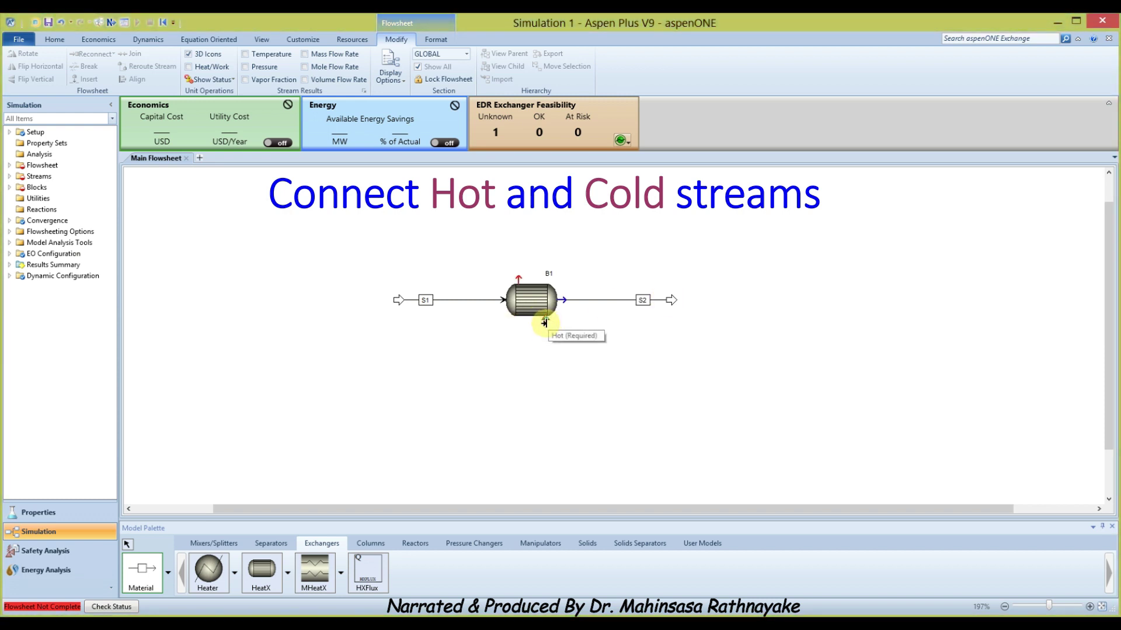
# Step: Connect a material stream to block B1's hot inlet and another to its hot outlet, finishing stream placement
pyautogui.click(547, 323)
pyautogui.click(545, 377)
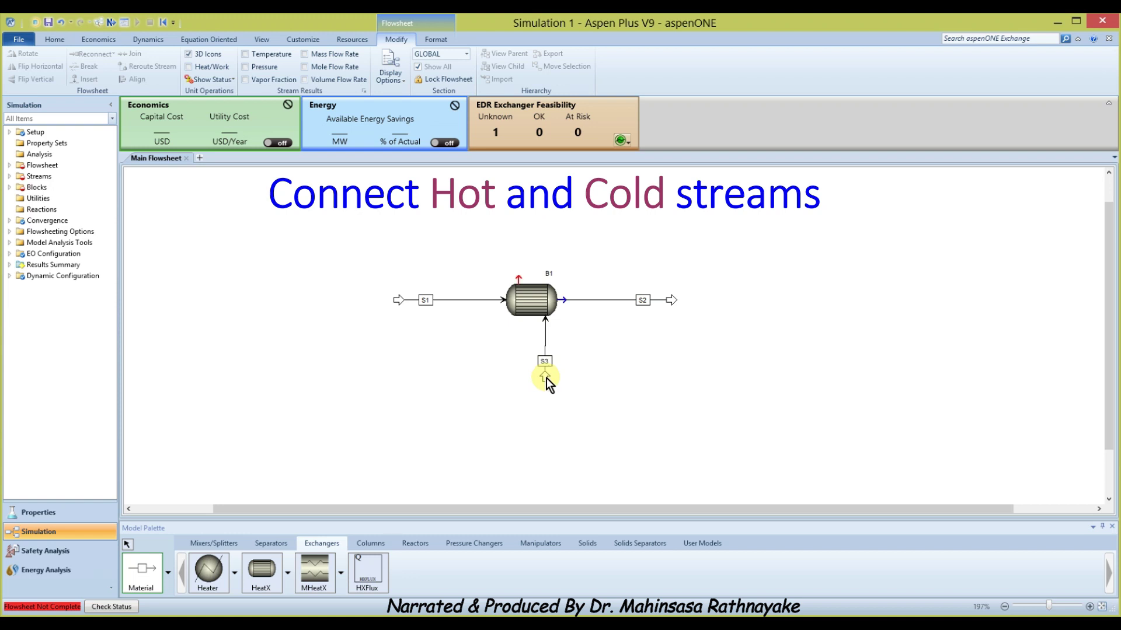
pyautogui.click(518, 275)
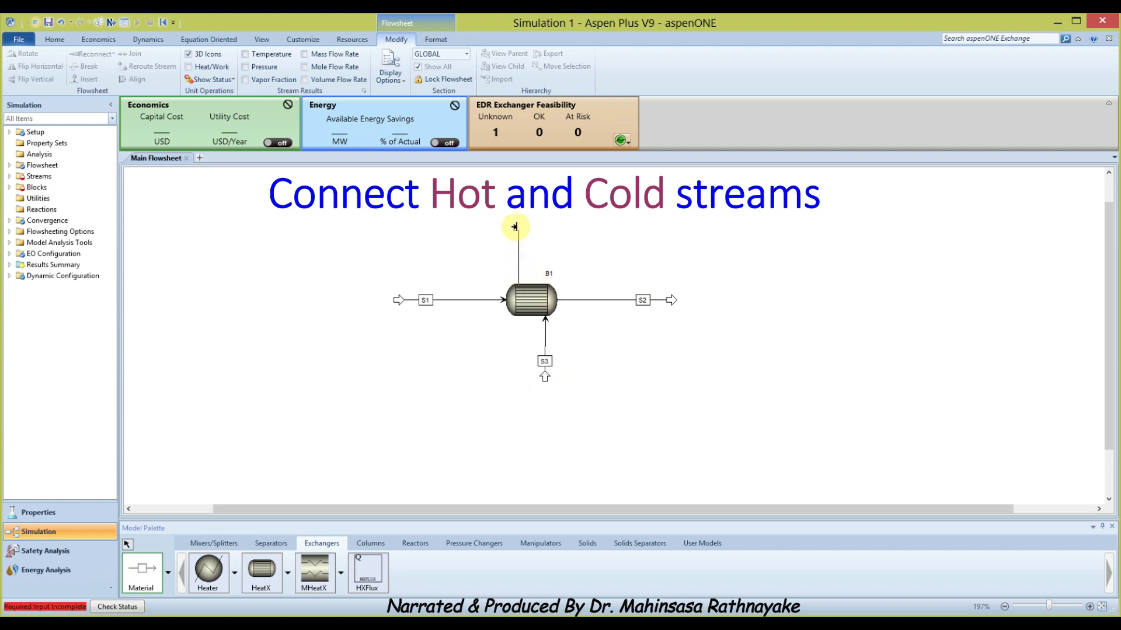
pyautogui.click(519, 219)
pyautogui.rightClick(528, 366)
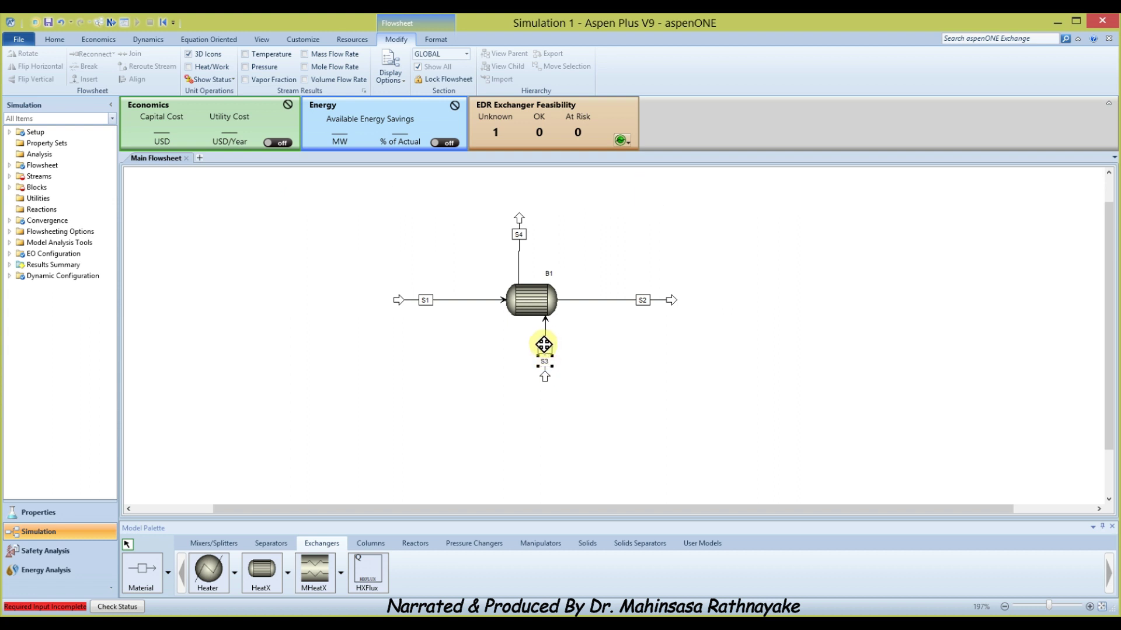
# Step: Shift the S3 stream label closer to the exchanger and rename the stream HOT-IN
pyautogui.moveTo(542, 353); pyautogui.dragTo(544, 342)
pyautogui.rightClick(544, 349)
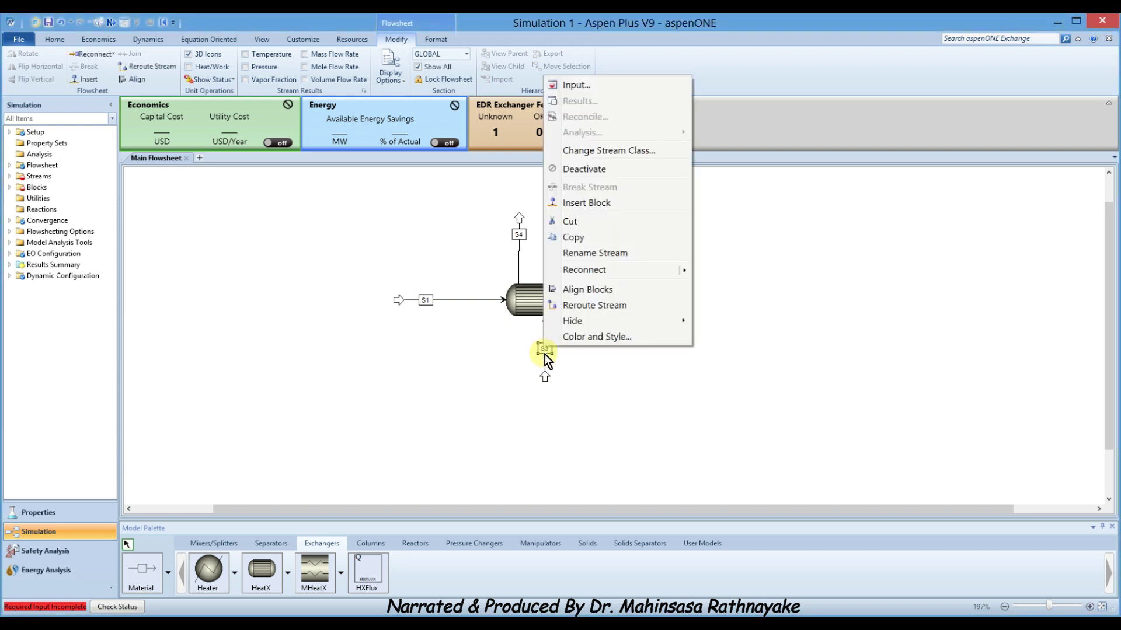
pyautogui.click(588, 257)
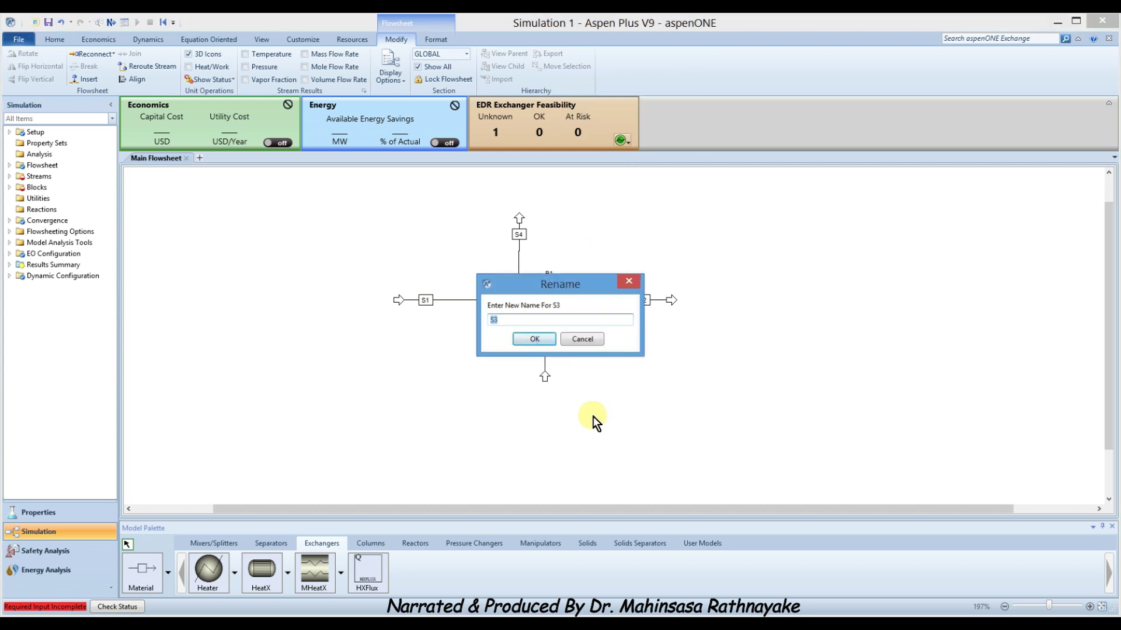
pyautogui.write('HOT-IN')
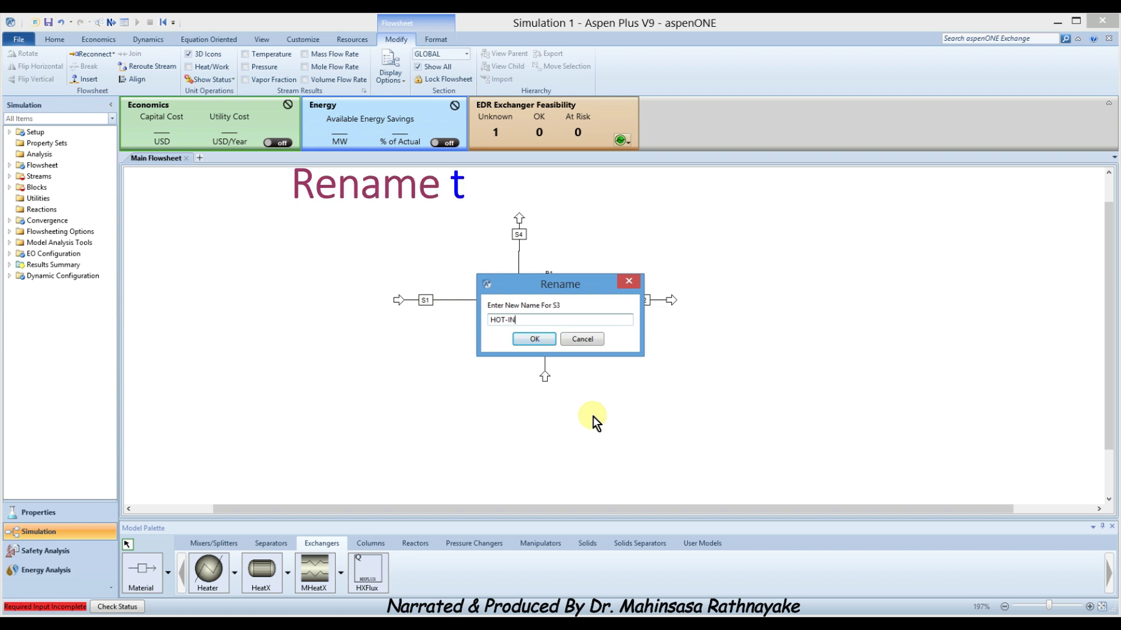
pyautogui.click(534, 339)
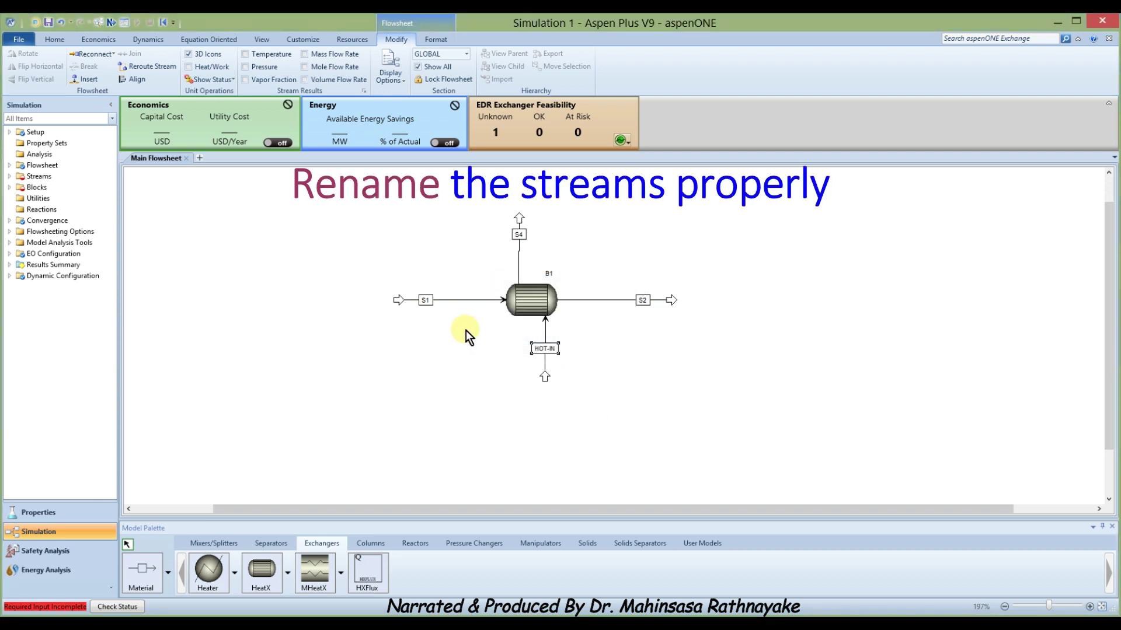
# Step: Rename the cold inlet stream S1 as COLD-IN
pyautogui.rightClick(426, 300)
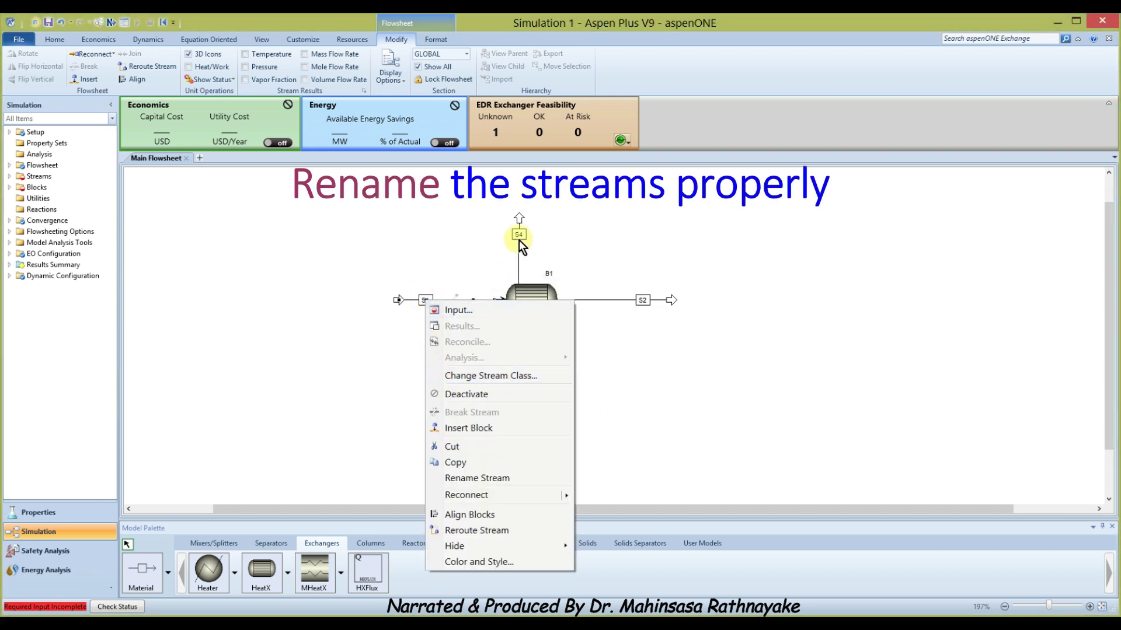
pyautogui.click(483, 480)
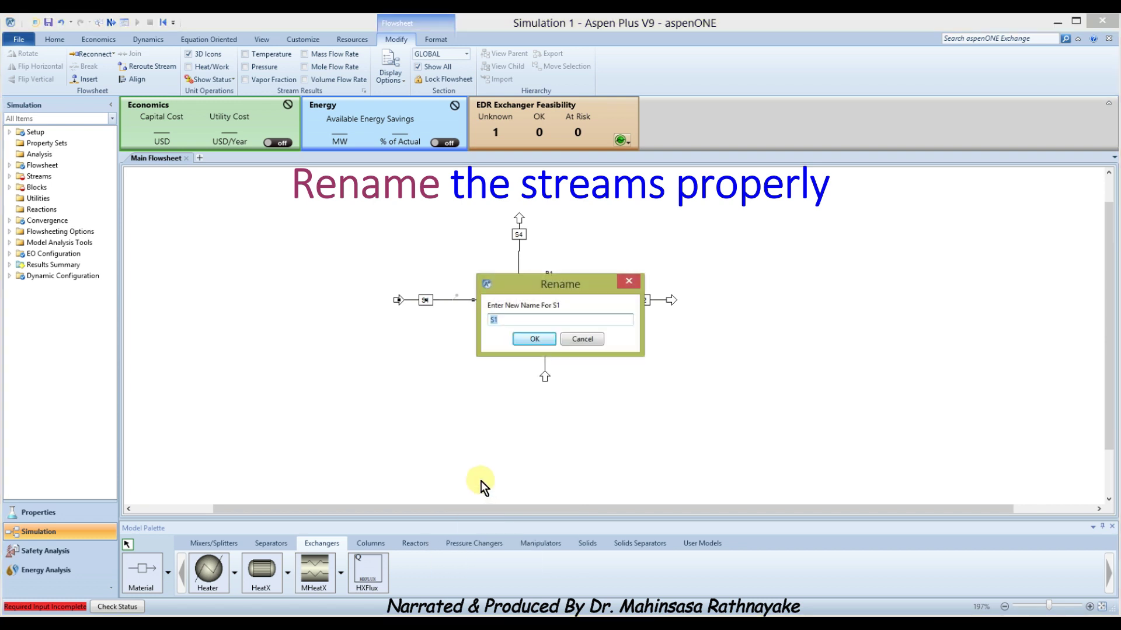
pyautogui.write('COLD-IN')
pyautogui.click(528, 342)
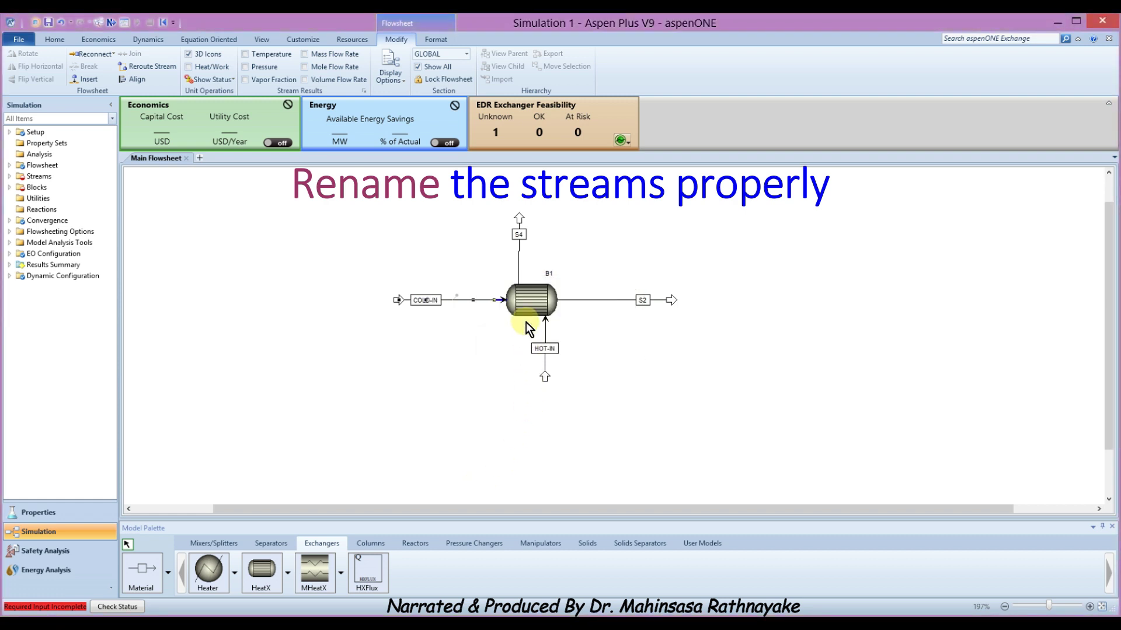
# Step: Shift the S4 stream label closer to the exchanger and rename the stream HOT-OUT
pyautogui.moveTo(520, 236); pyautogui.dragTo(520, 251)
pyautogui.rightClick(520, 251)
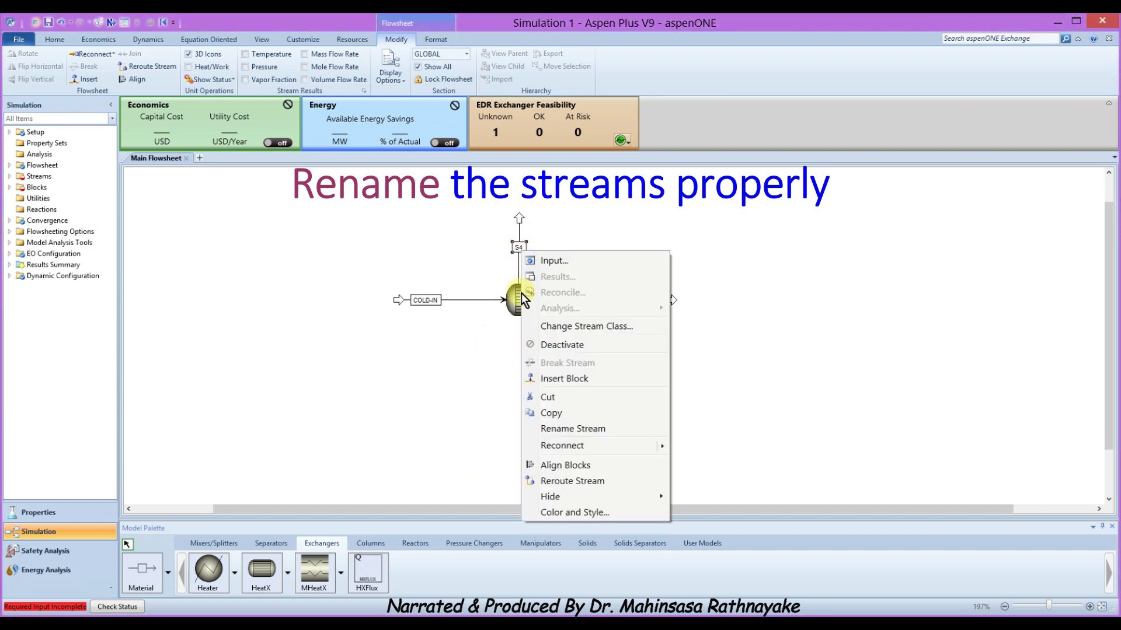
pyautogui.click(543, 428)
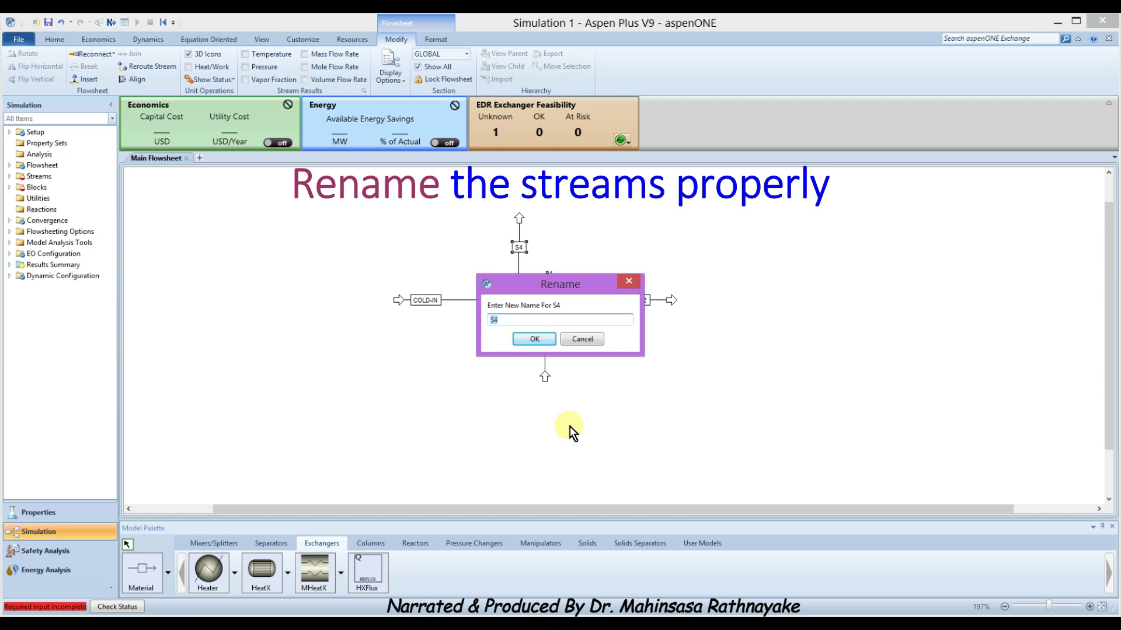
pyautogui.write('HOT-OUT')
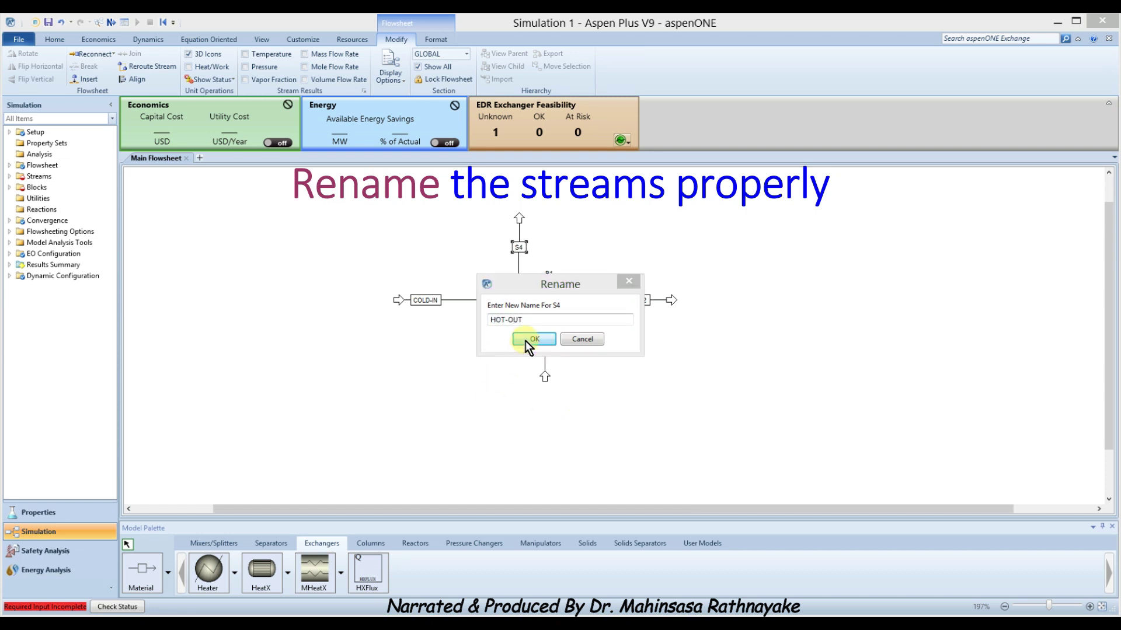
pyautogui.click(528, 341)
# Step: Shift the S2 stream label closer to the exchanger and rename the stream COLD-OUT
pyautogui.moveTo(636, 301); pyautogui.dragTo(617, 300)
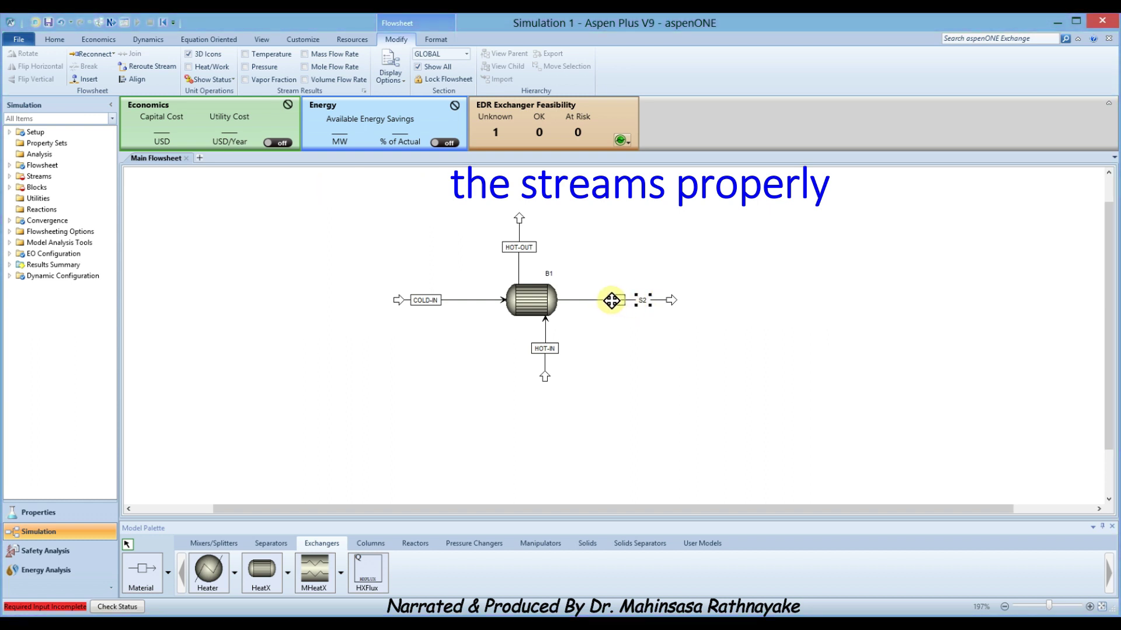
pyautogui.rightClick(614, 300)
pyautogui.click(656, 474)
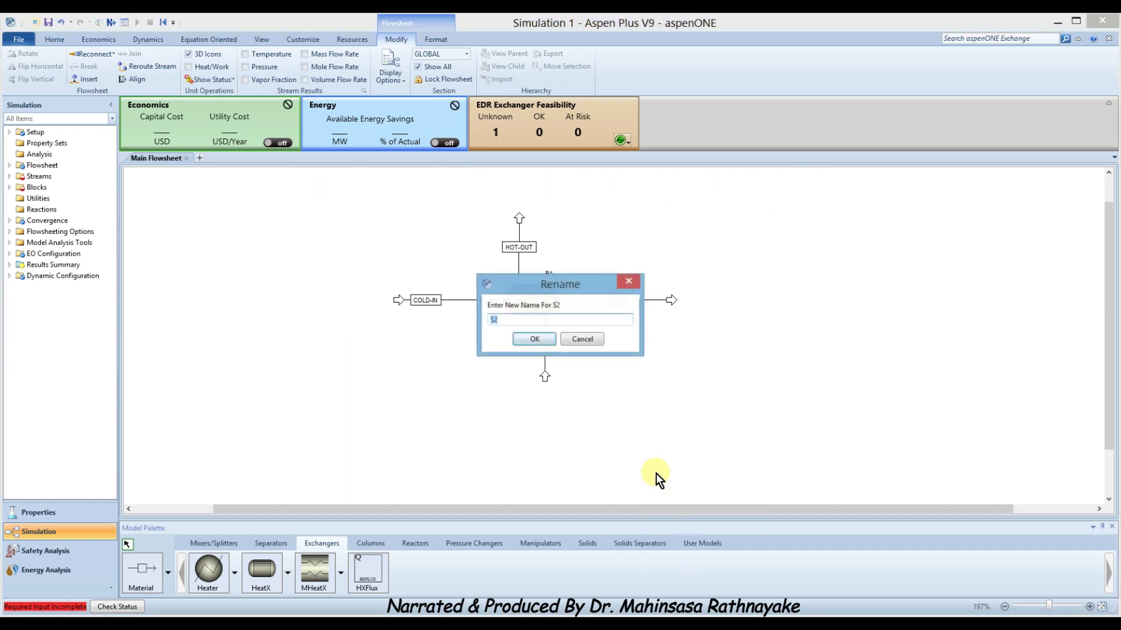
pyautogui.write('COLD-OUT')
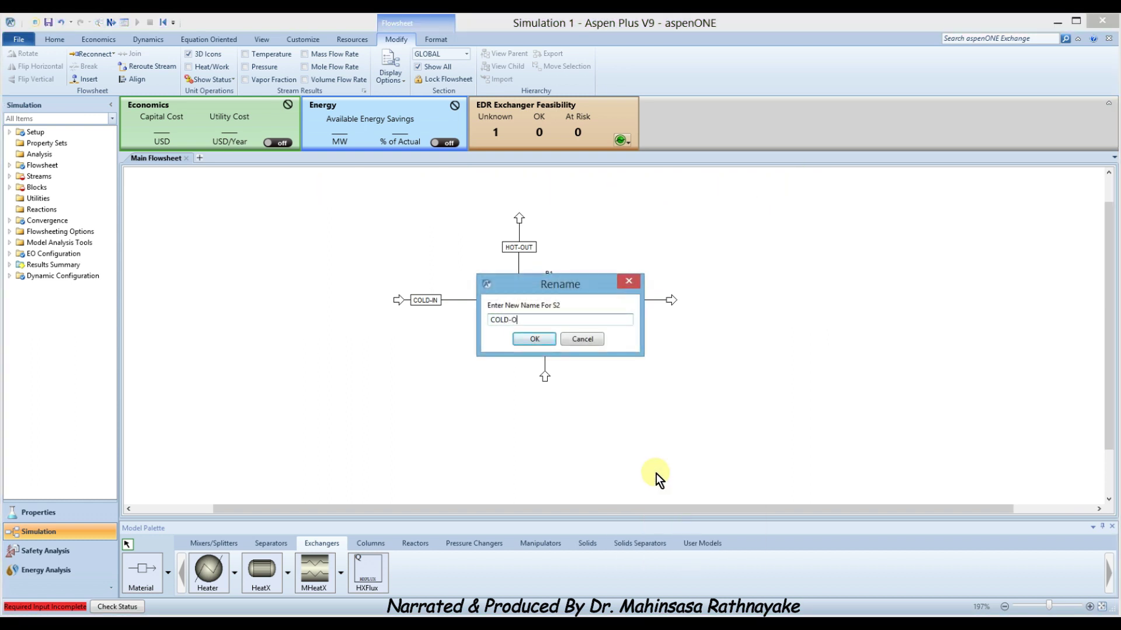
pyautogui.click(524, 337)
# Step: Move the B1 block label below the exchanger and rename the block HEAT-EX
pyautogui.click(549, 275)
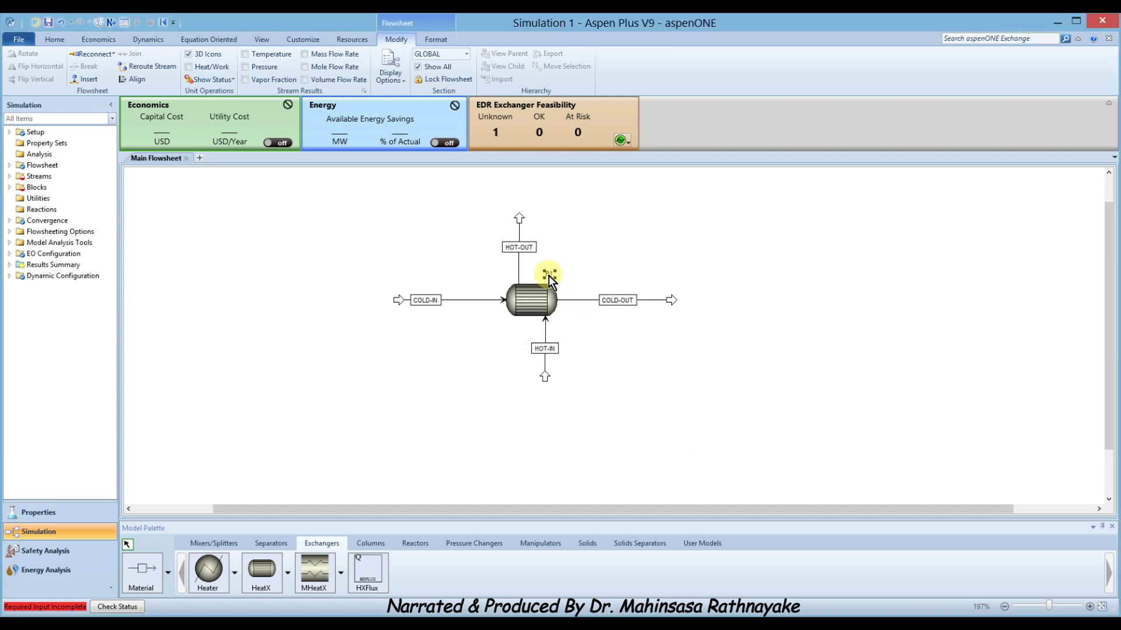
pyautogui.rightClick(516, 332)
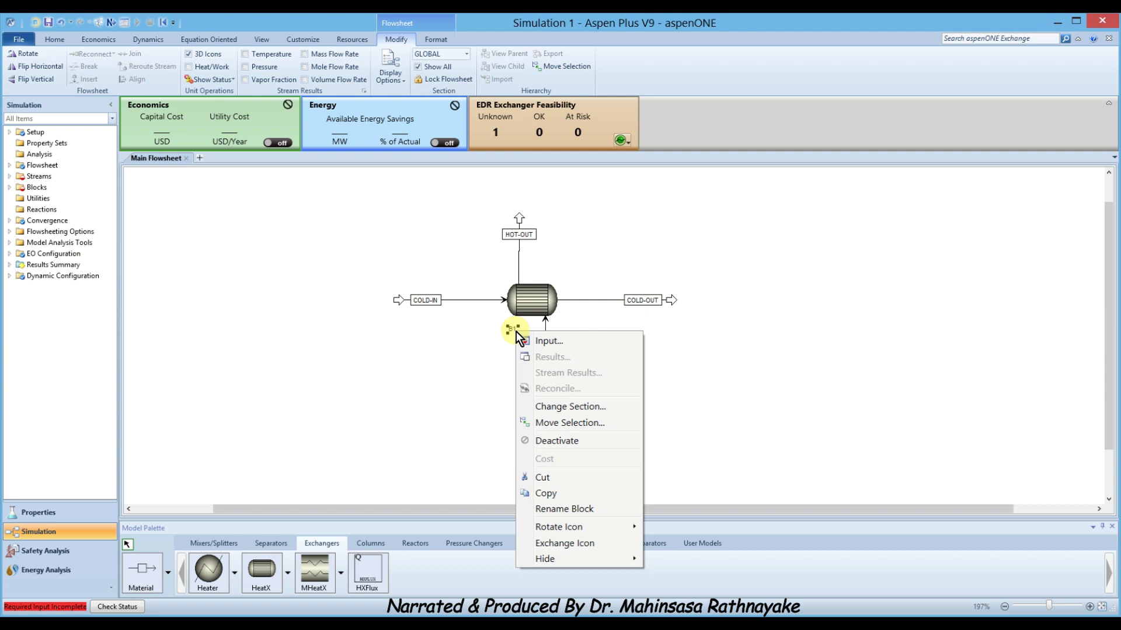
pyautogui.click(572, 507)
pyautogui.write('HEAT')
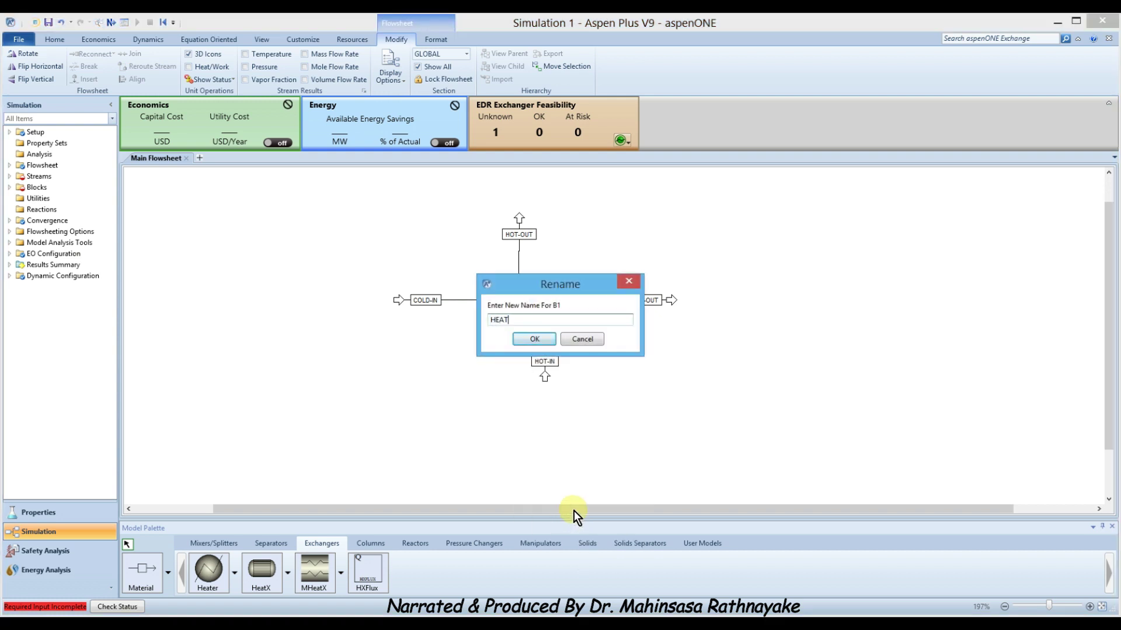
pyautogui.write('-EX')
pyautogui.click(533, 341)
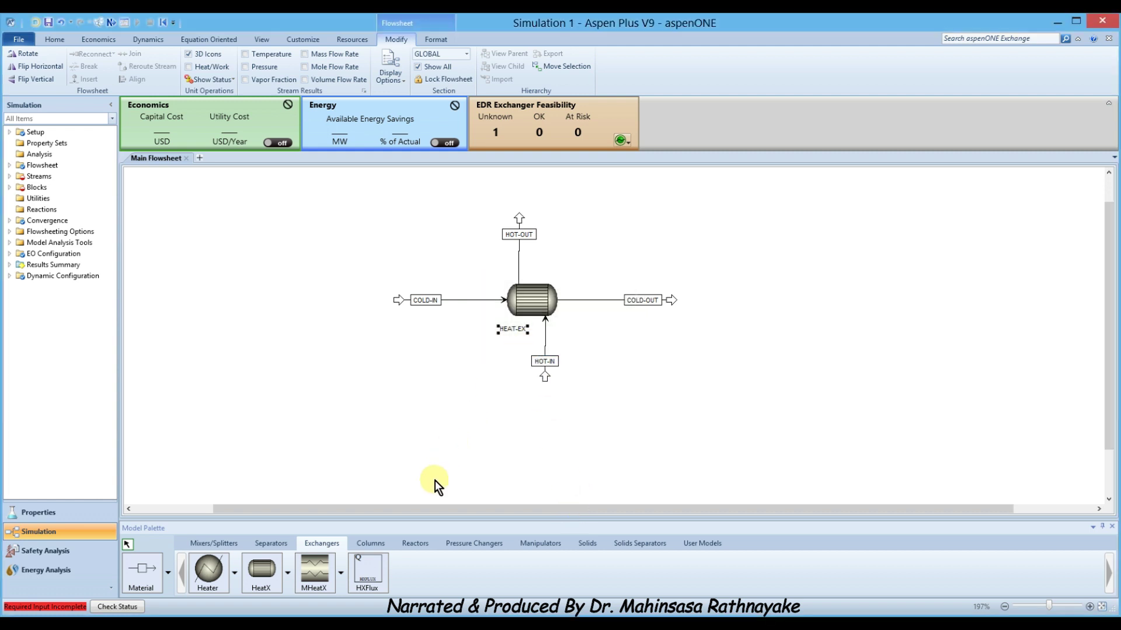
# Step: Advance to the COLD-IN stream's required input and set its temperature to 25 C and pressure to 1 atm
pyautogui.click(55, 40)
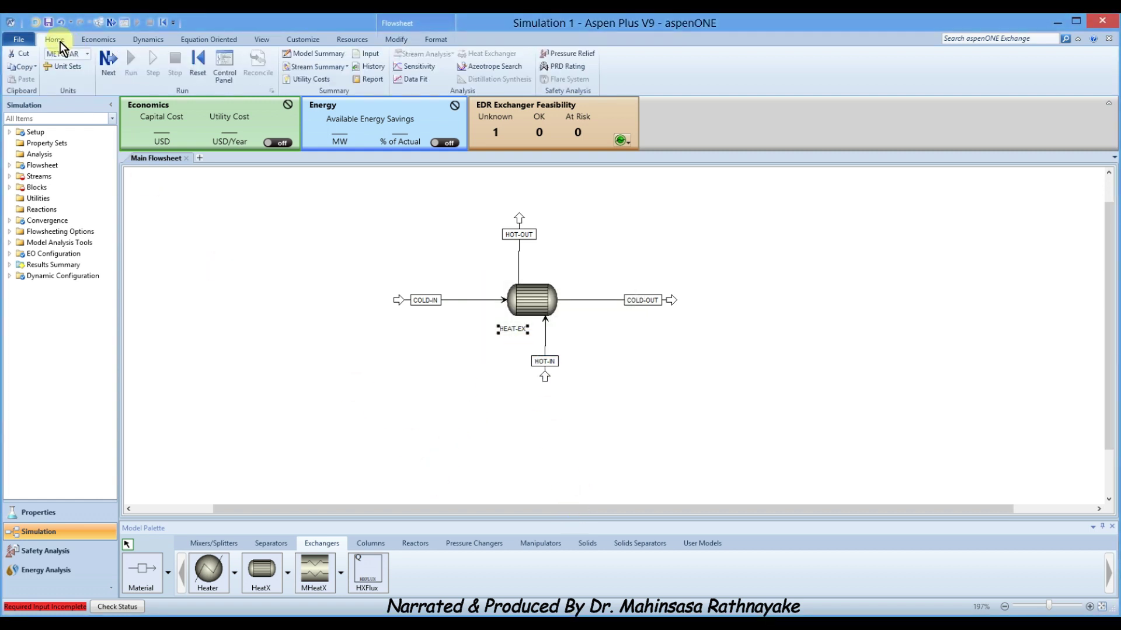
pyautogui.click(107, 64)
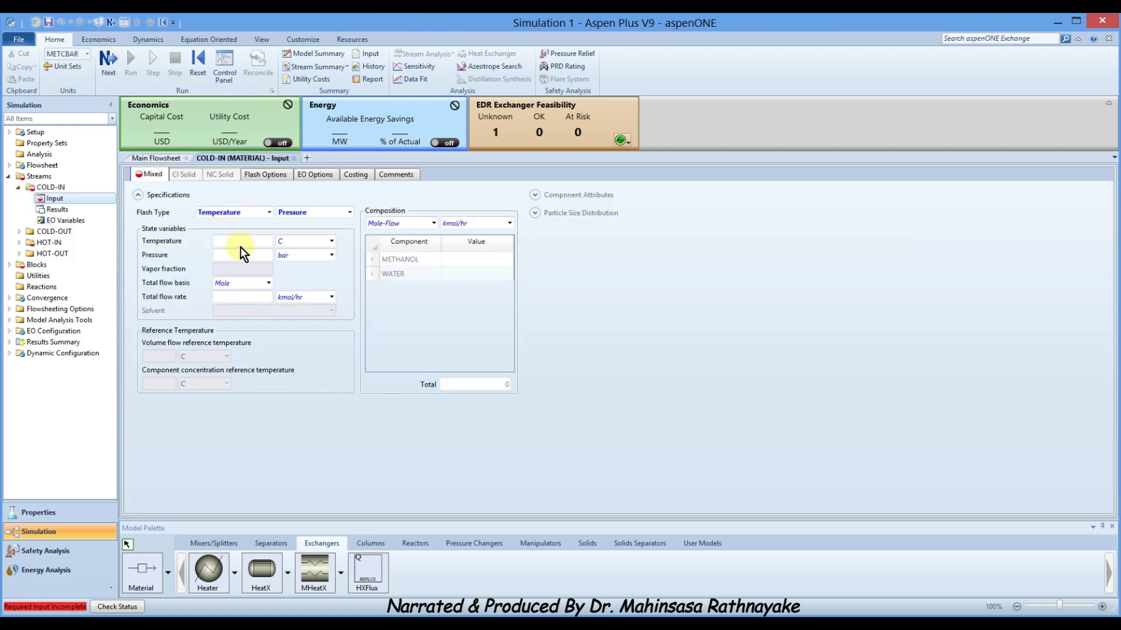
pyautogui.click(241, 243)
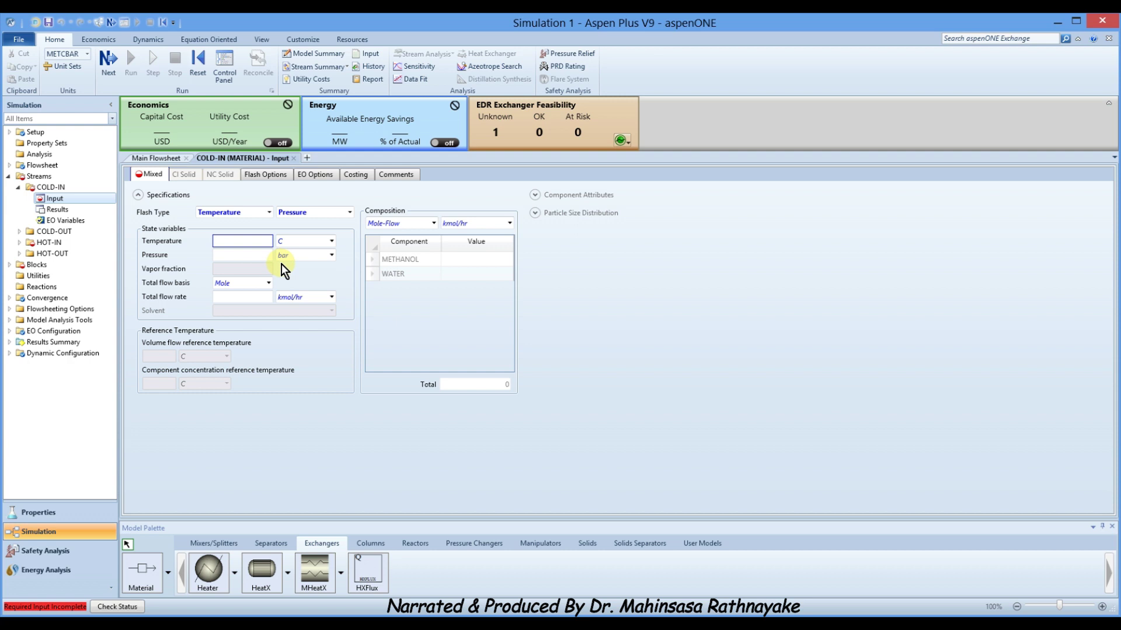
pyautogui.write('25')
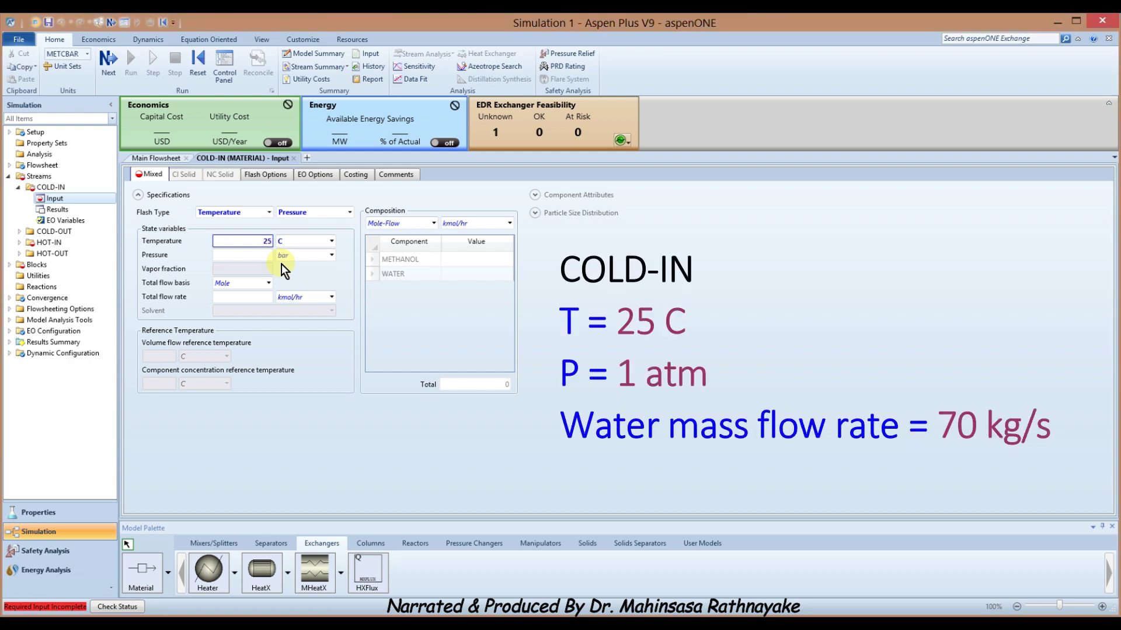
pyautogui.click(260, 253)
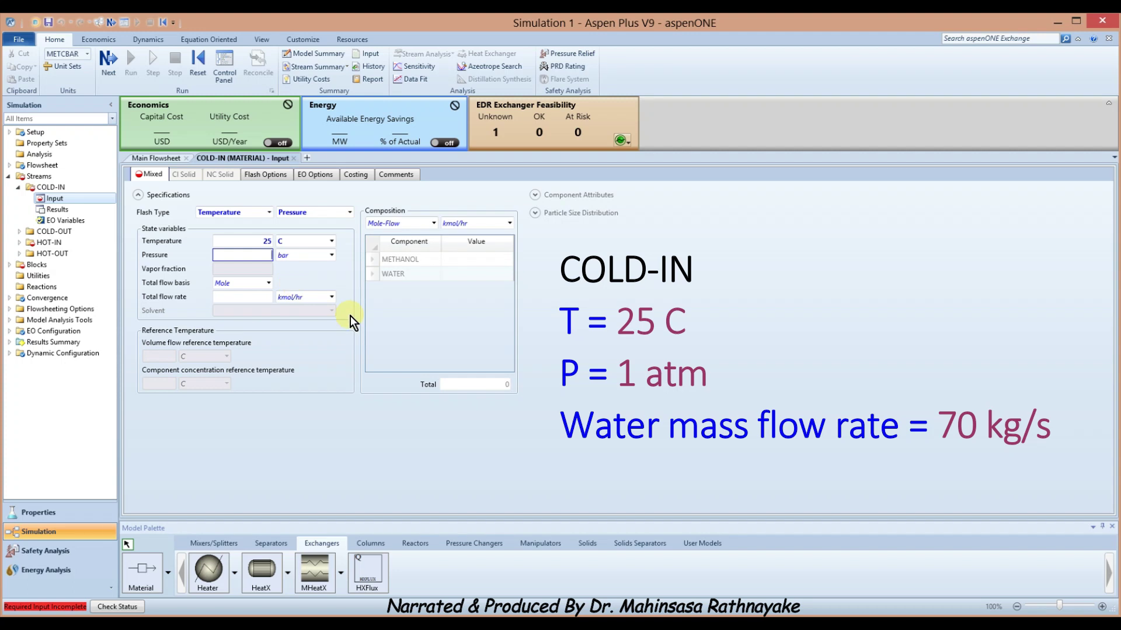
pyautogui.write('1')
pyautogui.press('Return')
pyautogui.click(331, 256)
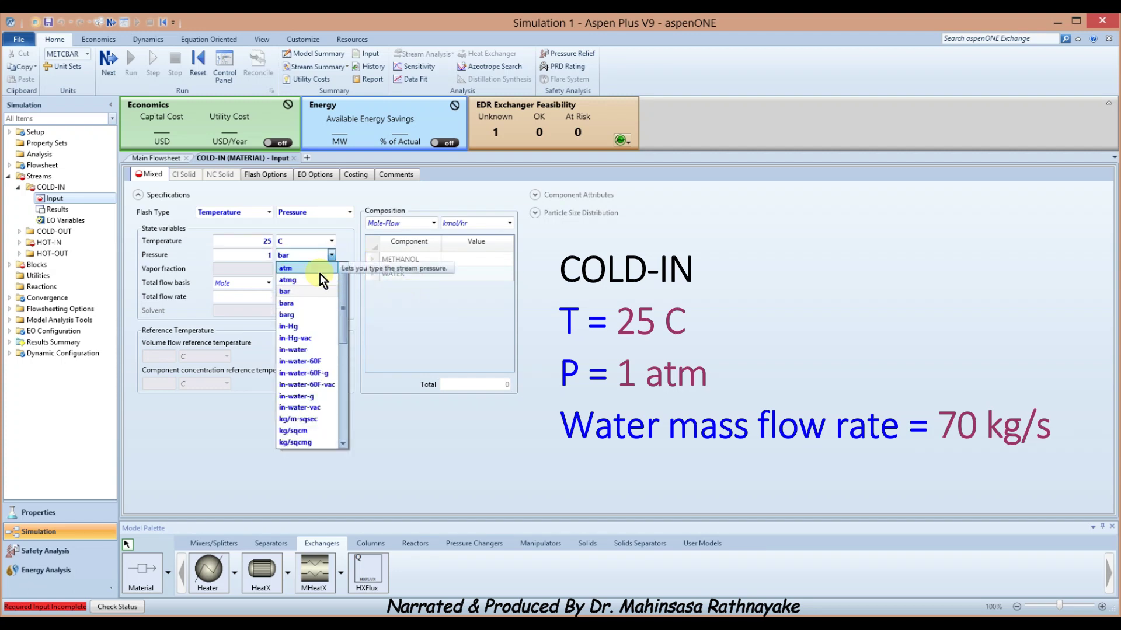
pyautogui.click(319, 269)
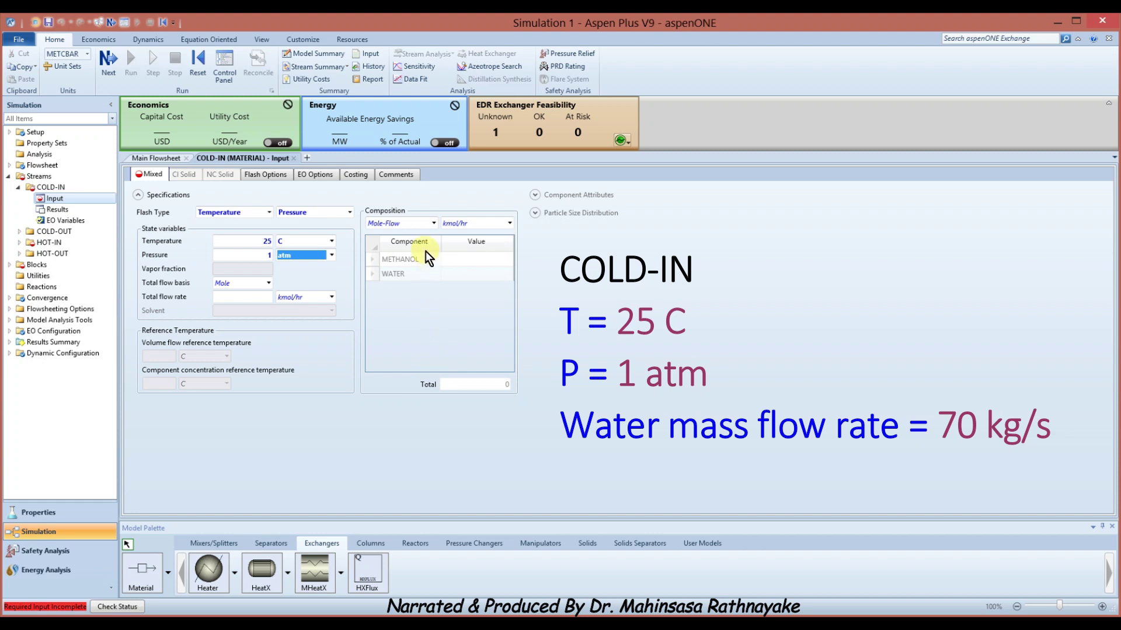
# Step: Specify the COLD-IN composition on a Mass-Flow basis in kg/sec with a water flow of 70
pyautogui.click(433, 223)
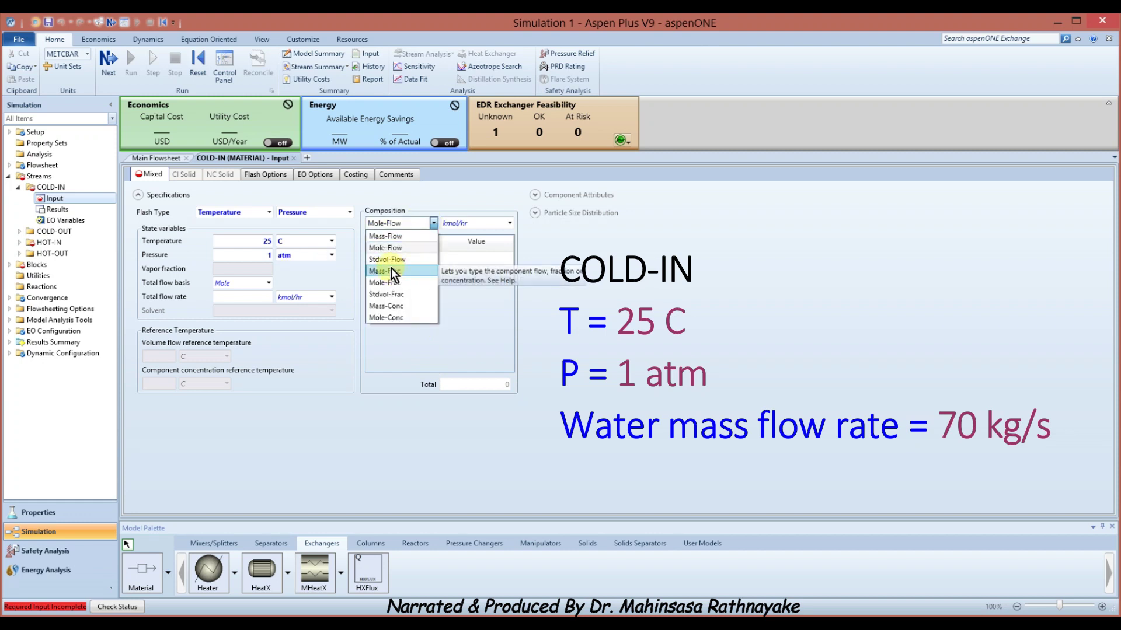
pyautogui.click(403, 236)
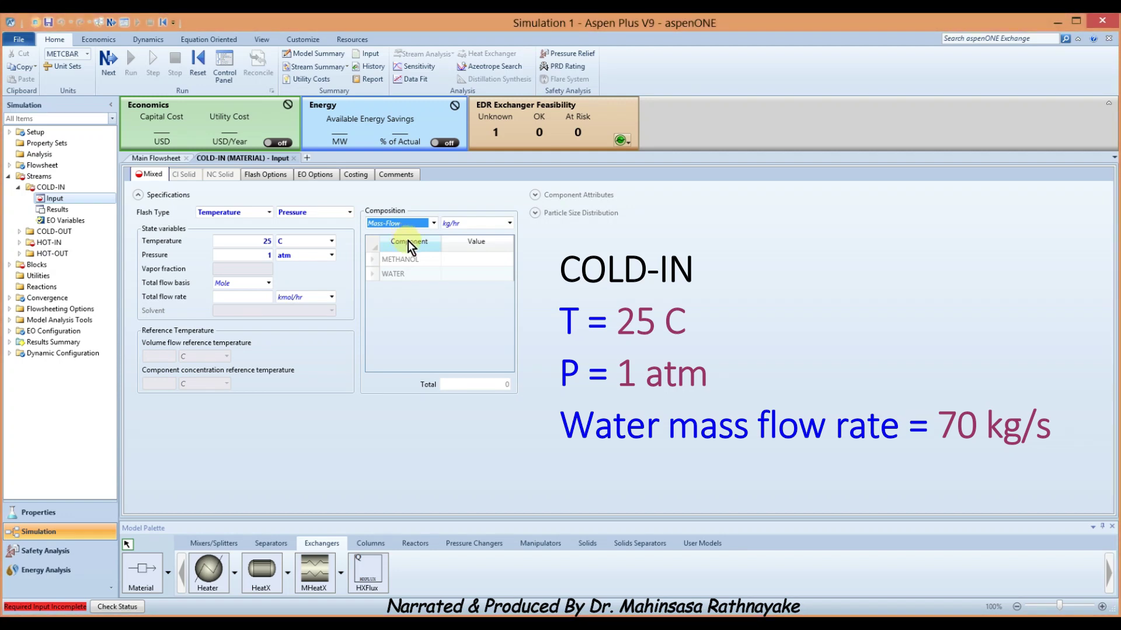
pyautogui.click(508, 223)
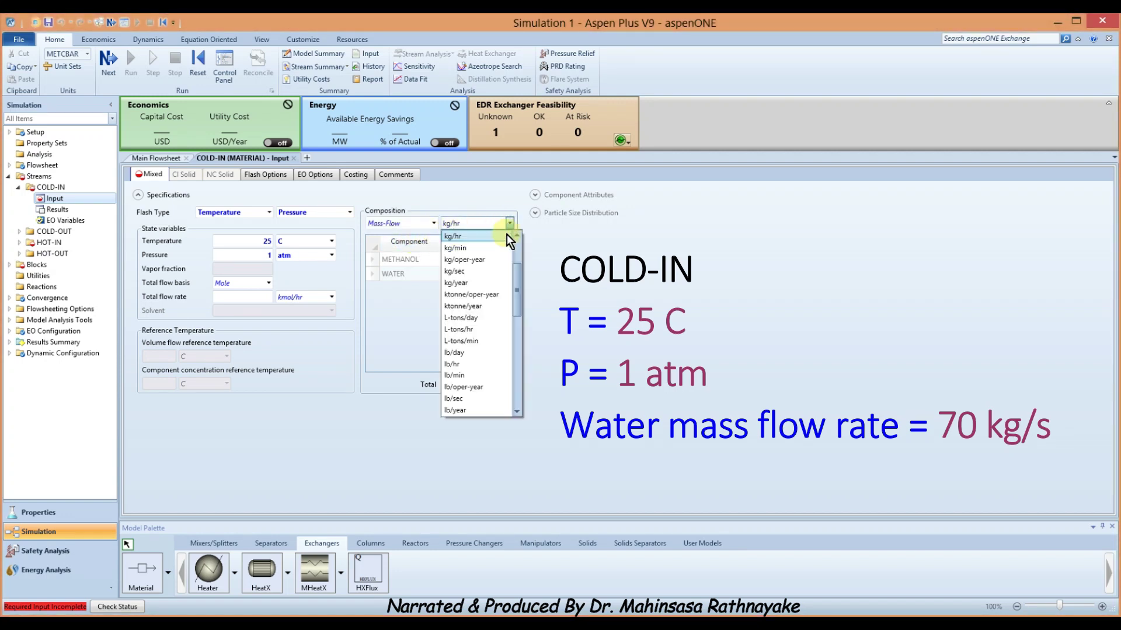
pyautogui.click(477, 269)
pyautogui.click(475, 270)
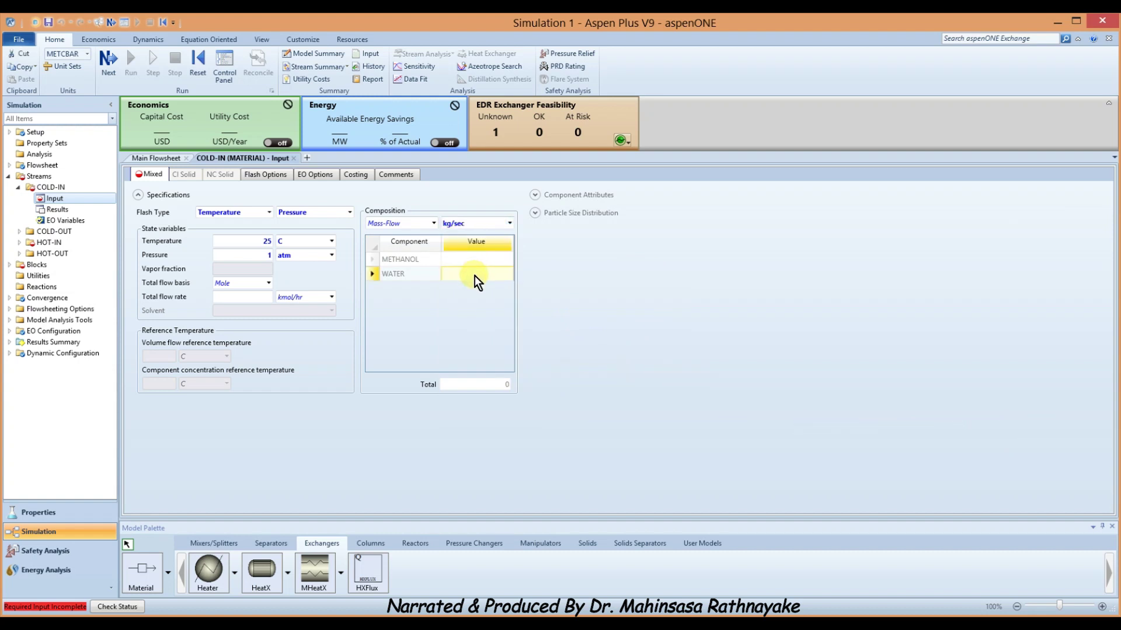
pyautogui.write('70')
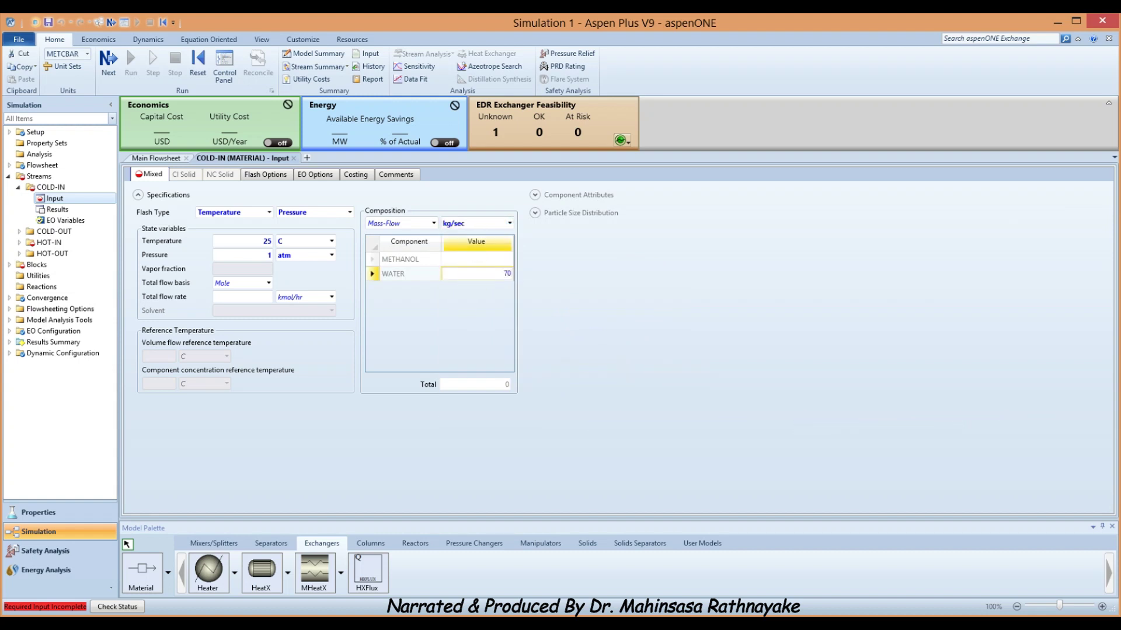
pyautogui.press('Up')
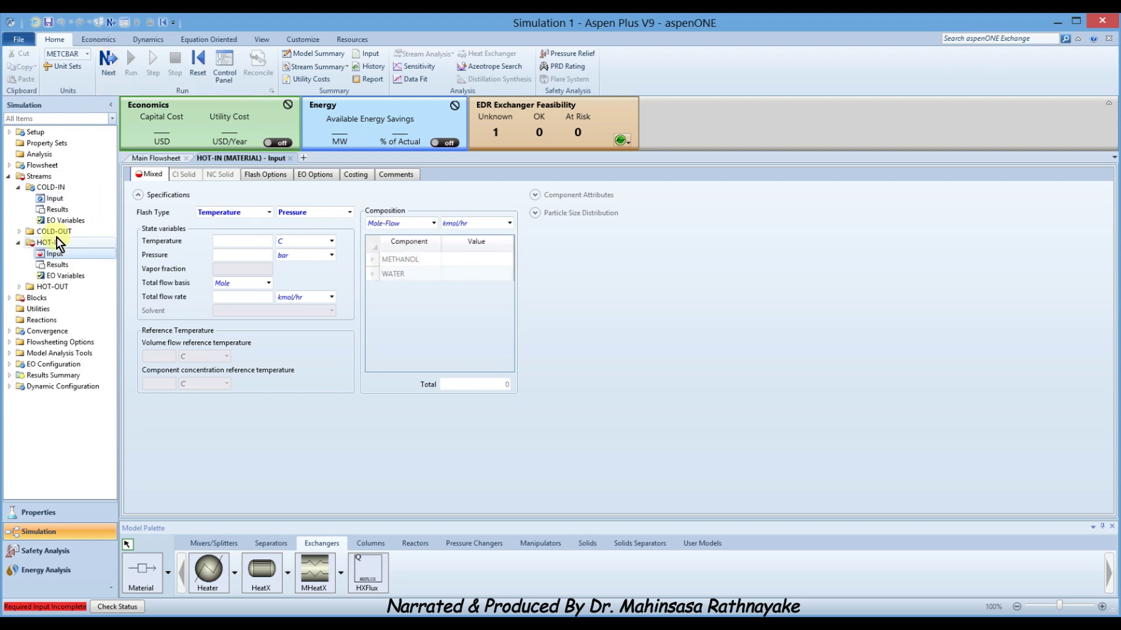
# Step: Set the HOT-IN stream's temperature to 95 C and its pressure to 1 atm
pyautogui.click(231, 241)
pyautogui.write('95')
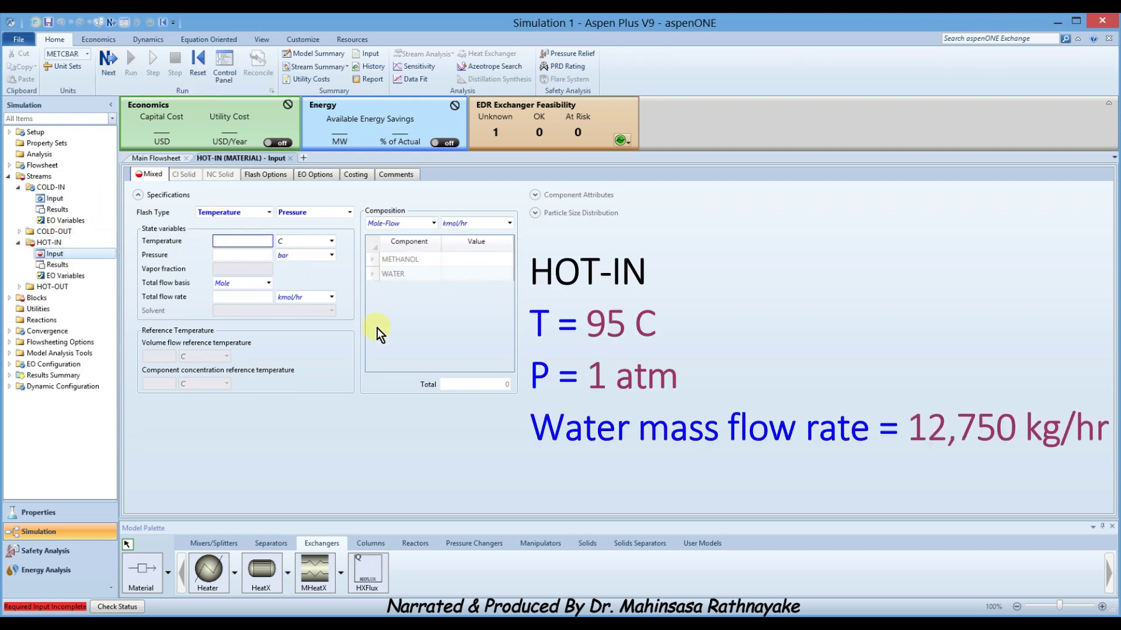
pyautogui.click(232, 256)
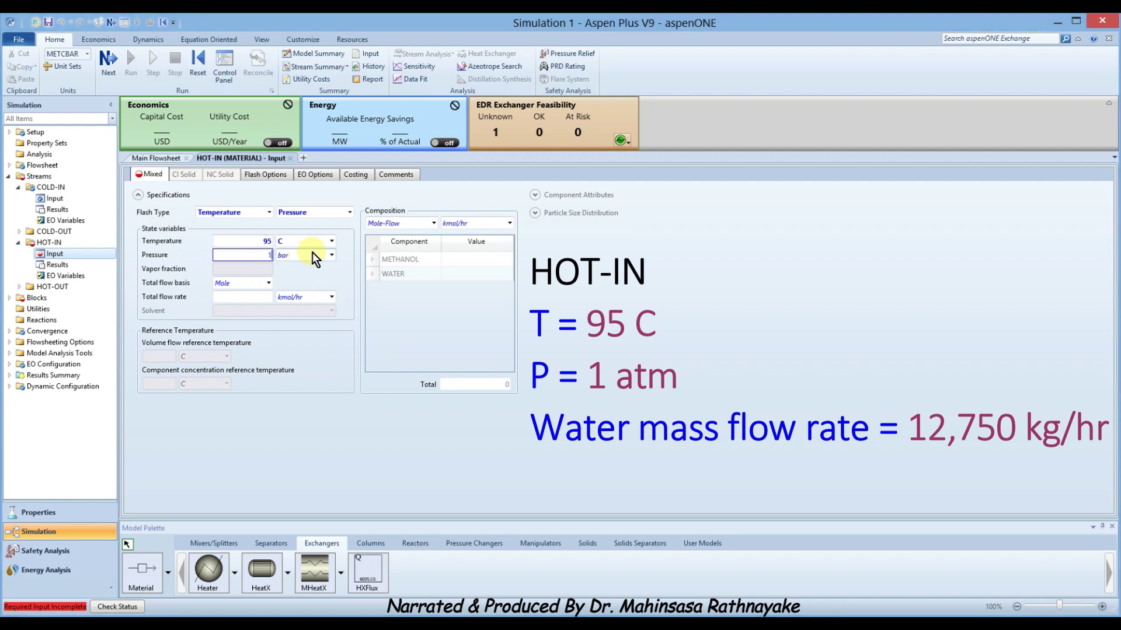
pyautogui.click(330, 254)
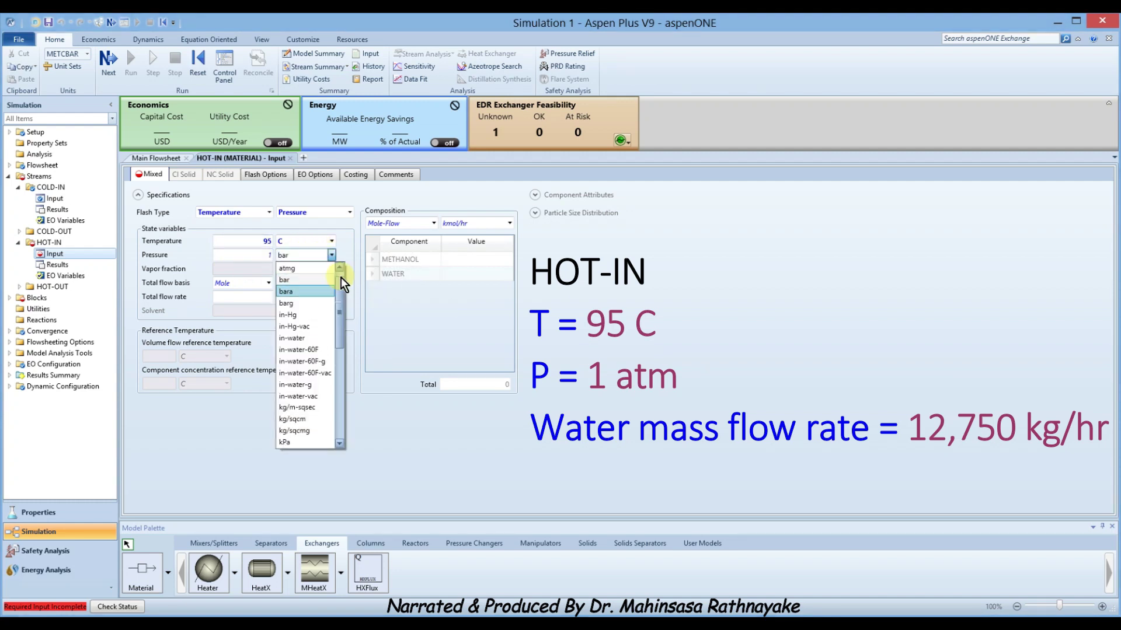
pyautogui.click(300, 270)
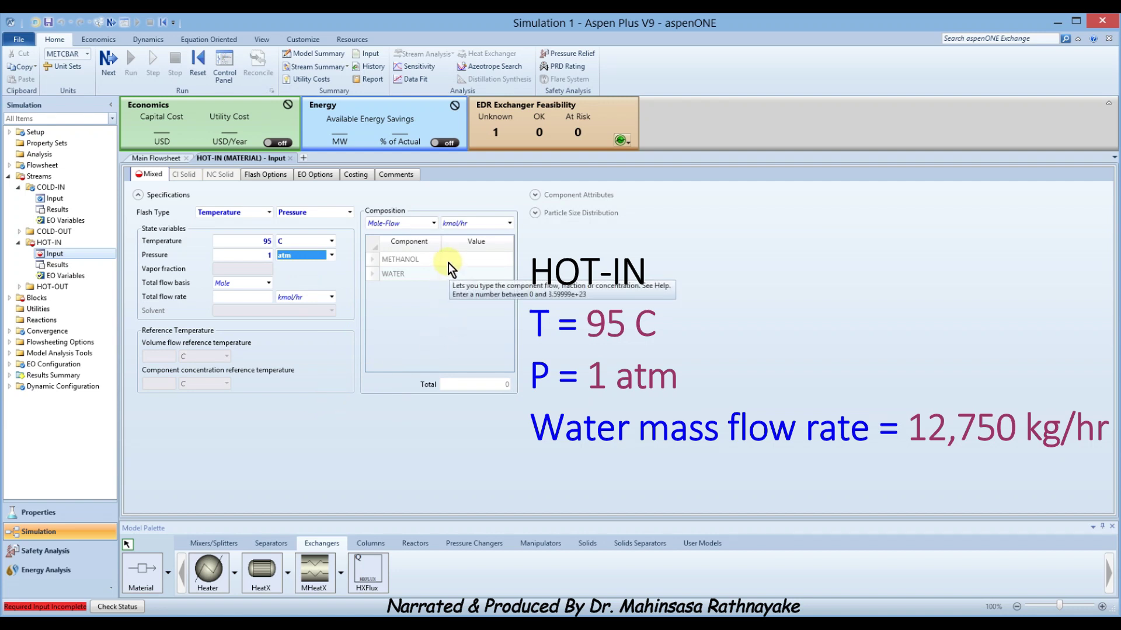
# Step: Specify the HOT-IN composition on a Mass-Flow basis with a methanol flow of 12750 kg/hr
pyautogui.click(434, 223)
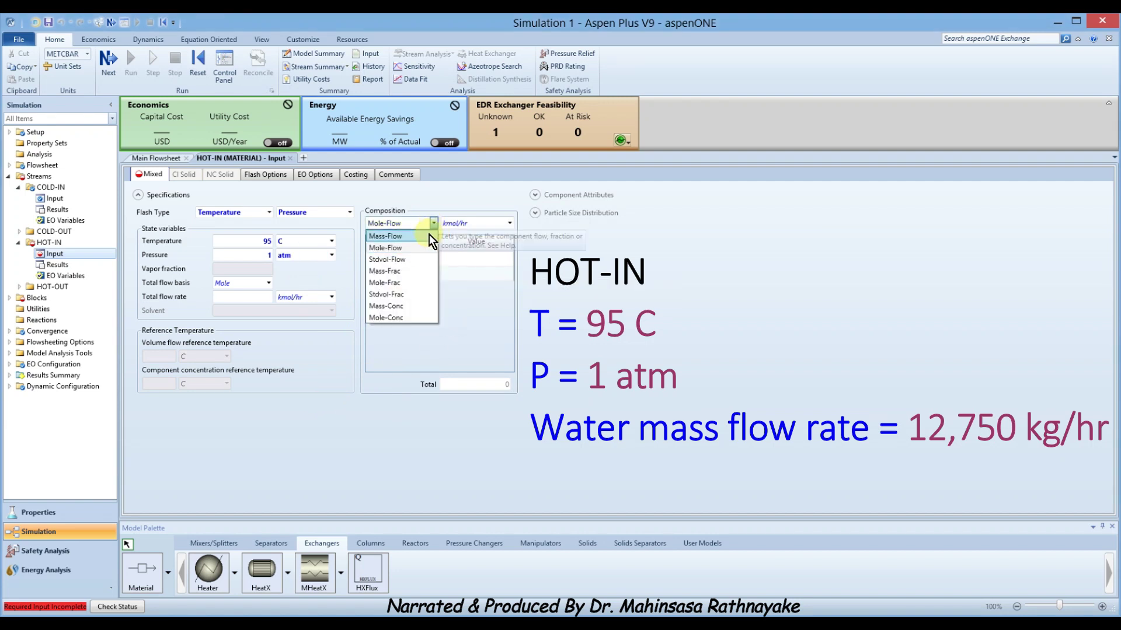
pyautogui.click(429, 233)
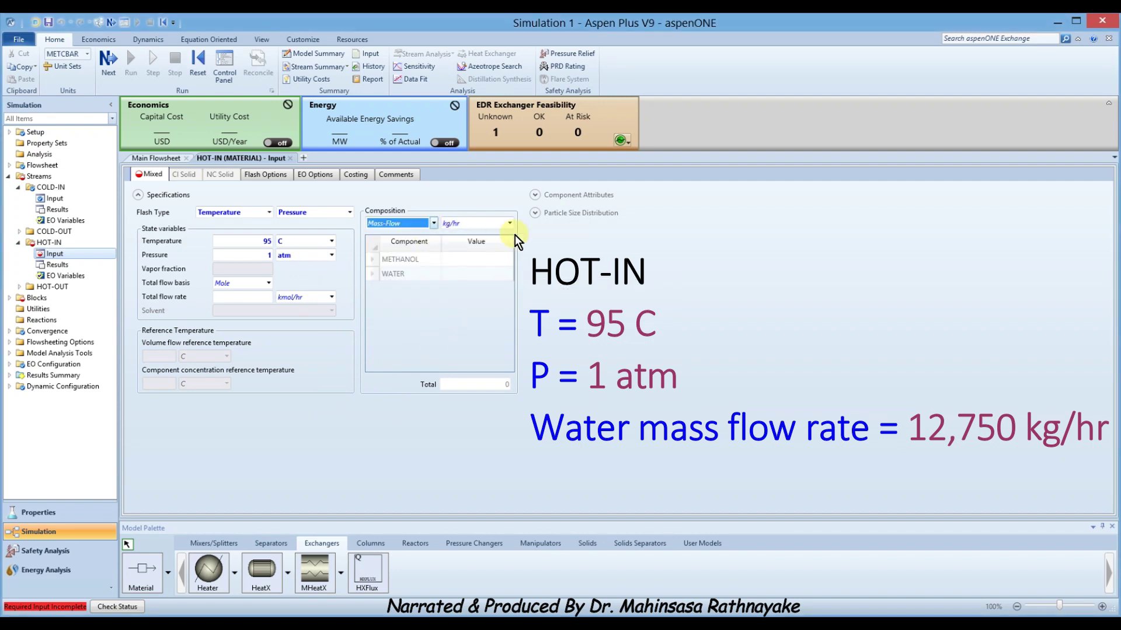
pyautogui.click(457, 259)
pyautogui.write('12750')
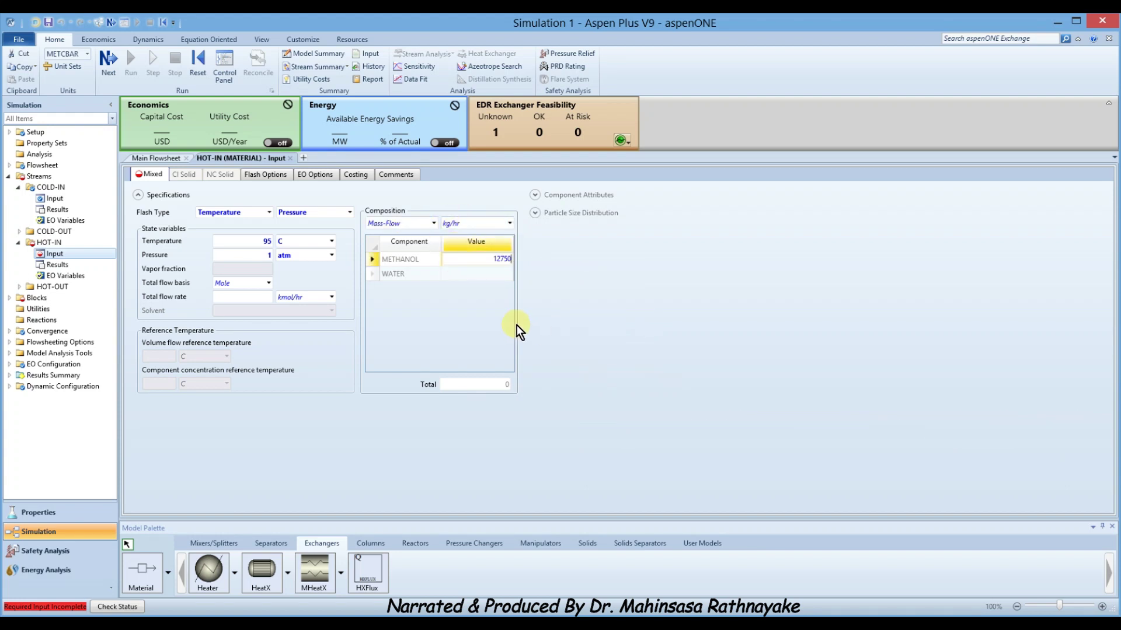
pyautogui.press('Return')
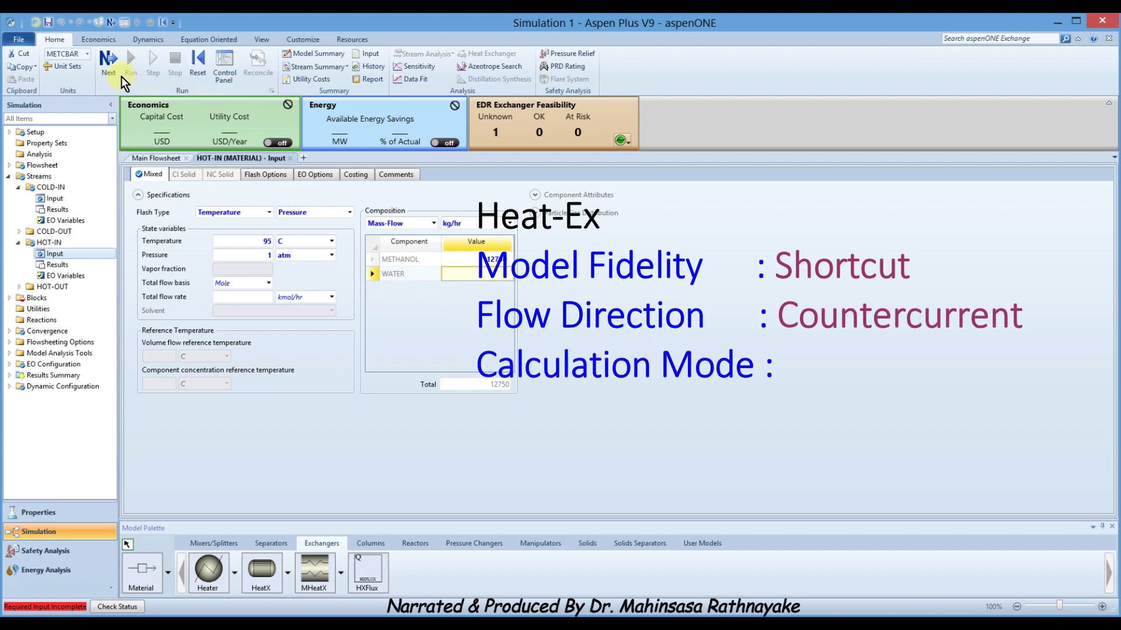
# Step: Advance to the HEAT-EX setup and specify a Design calculation with a hot stream outlet temperature of 40 C
pyautogui.click(104, 71)
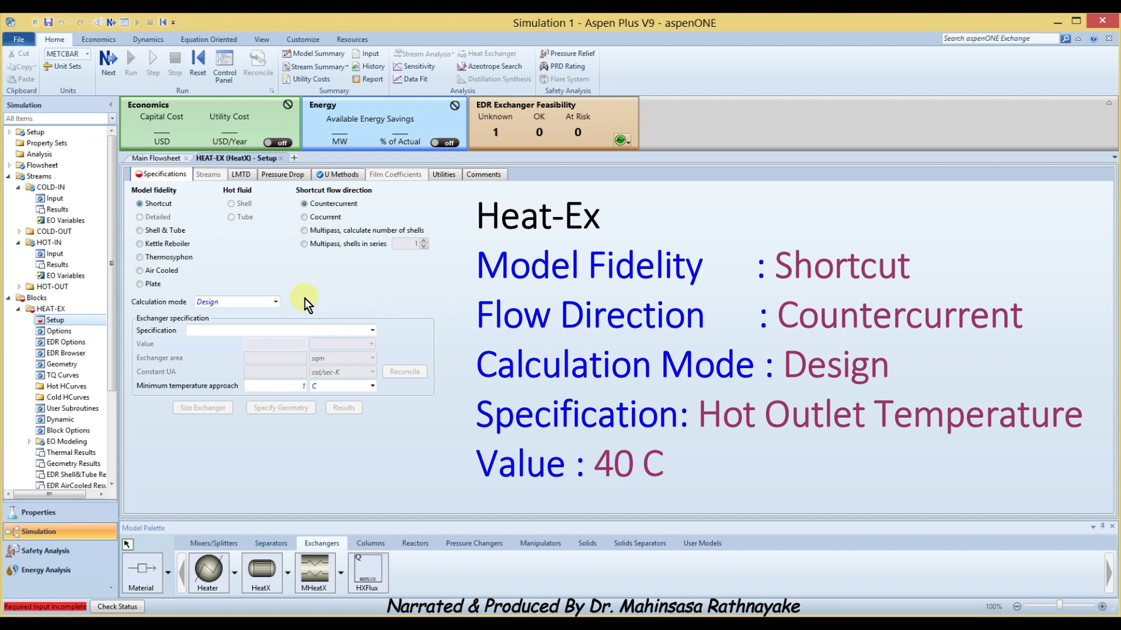
pyautogui.click(278, 303)
pyautogui.click(251, 311)
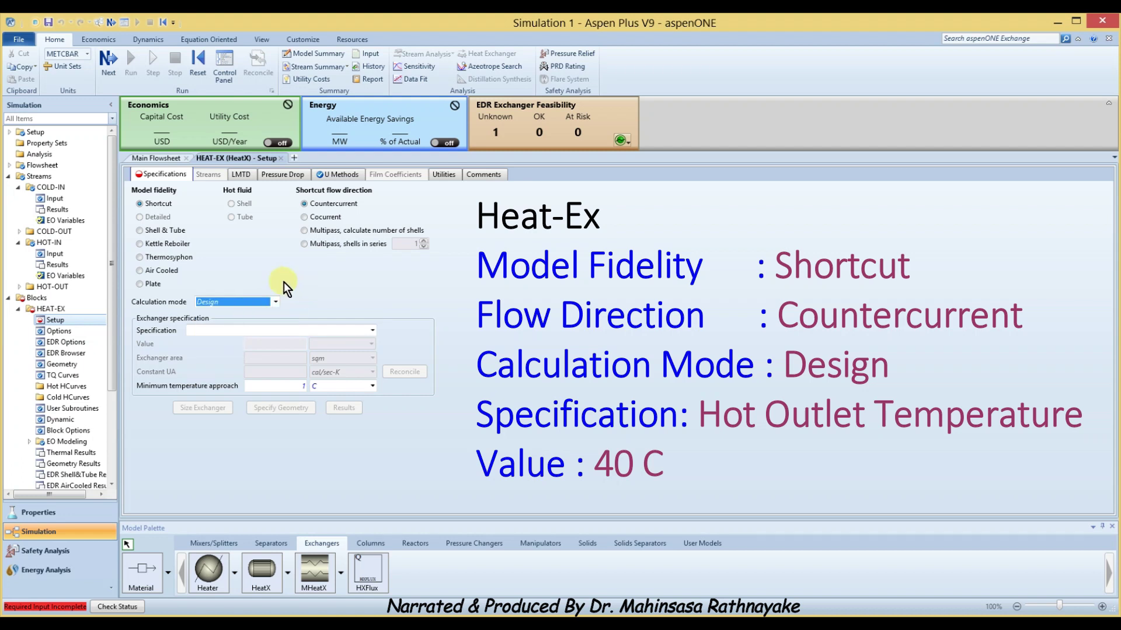
pyautogui.click(370, 331)
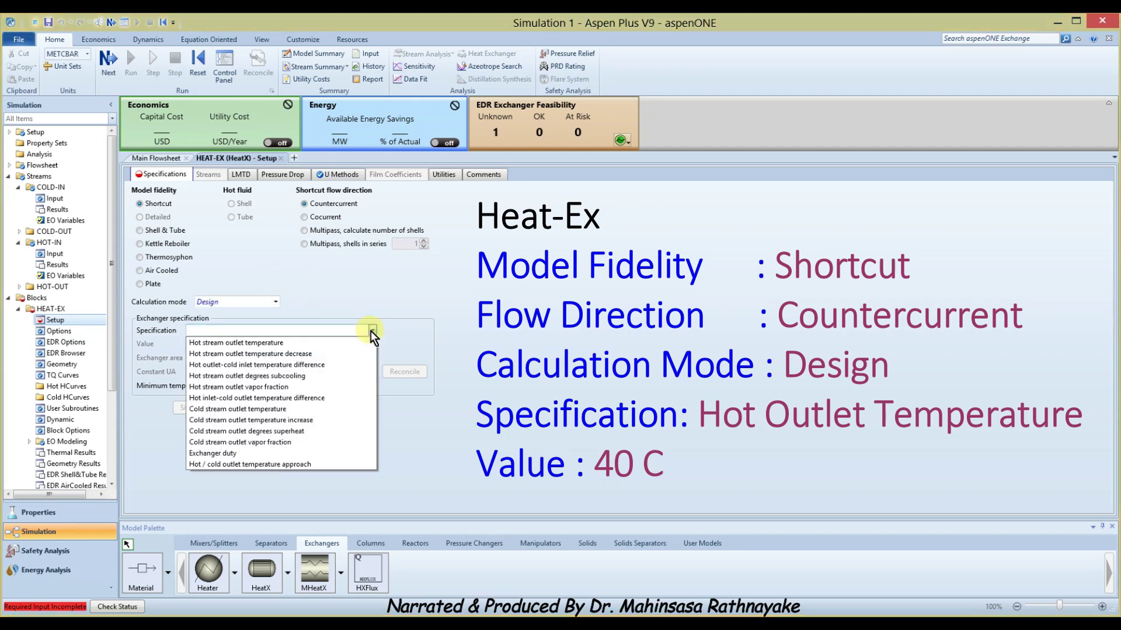
pyautogui.click(294, 344)
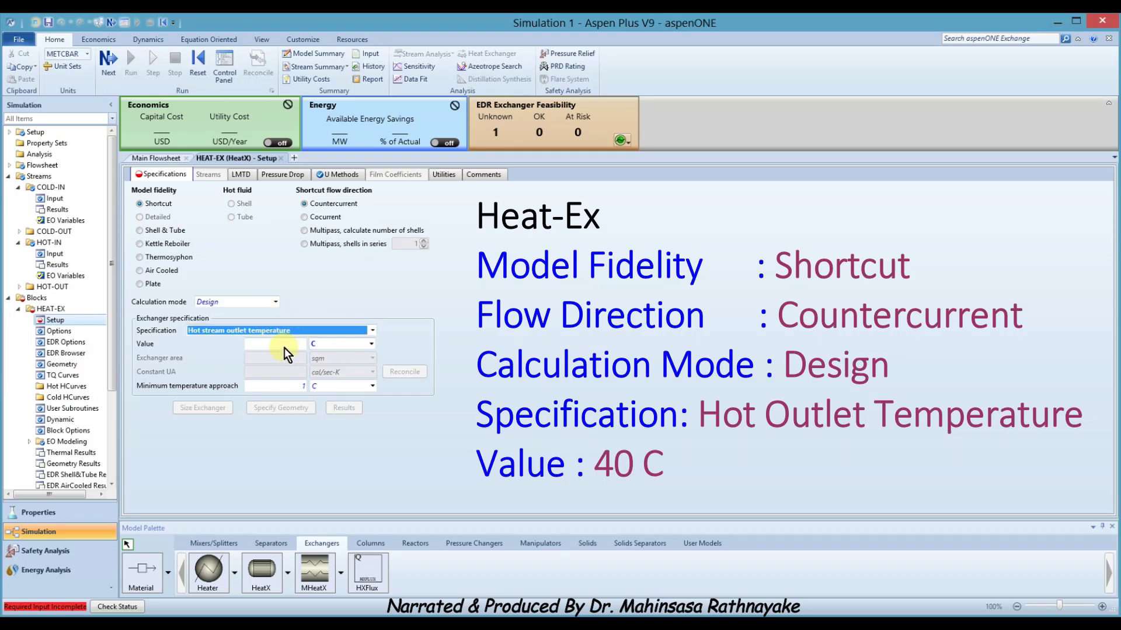
pyautogui.click(286, 346)
pyautogui.write('40')
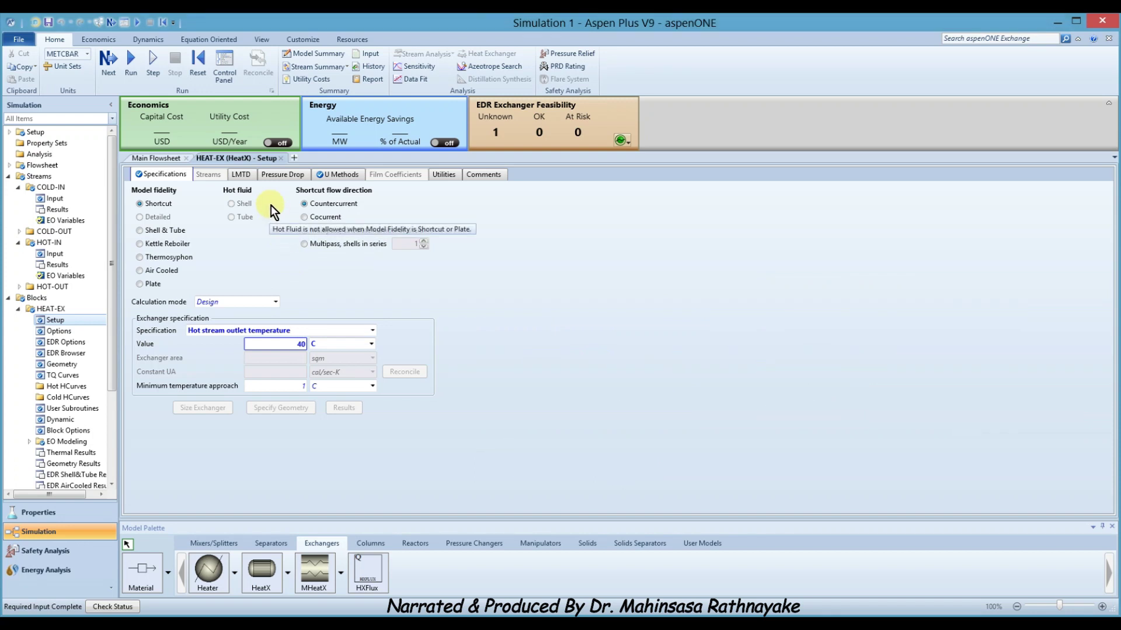
# Step: Switch the HEAT-EX heat transfer coefficient method to a constant U value of 600 Watt/sqm-K
pyautogui.click(335, 174)
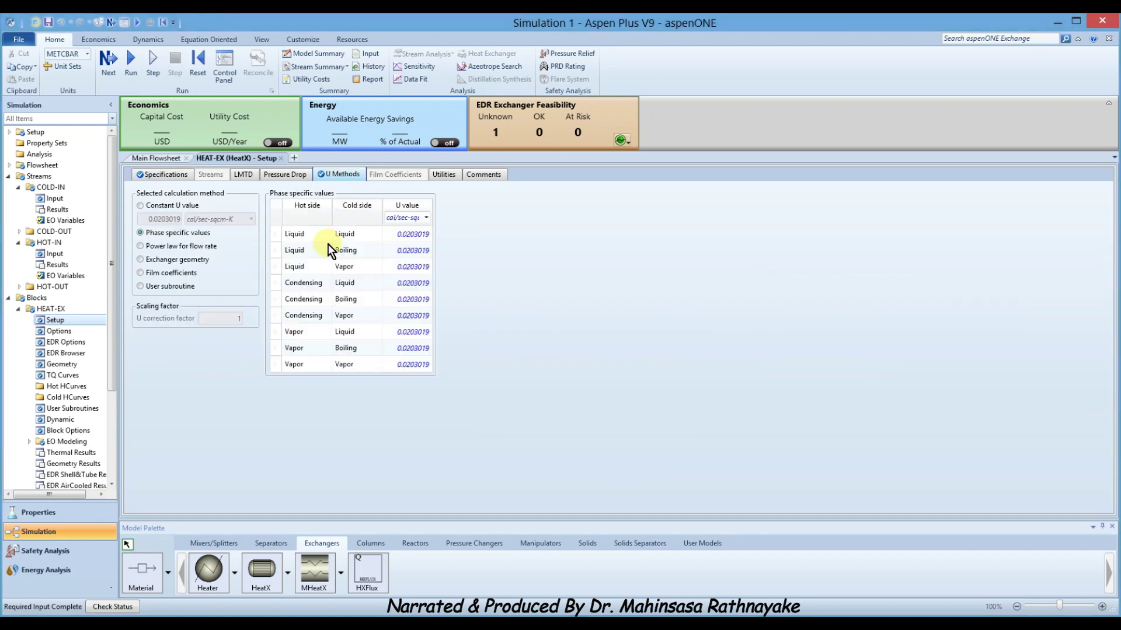
pyautogui.click(139, 206)
pyautogui.click(150, 220)
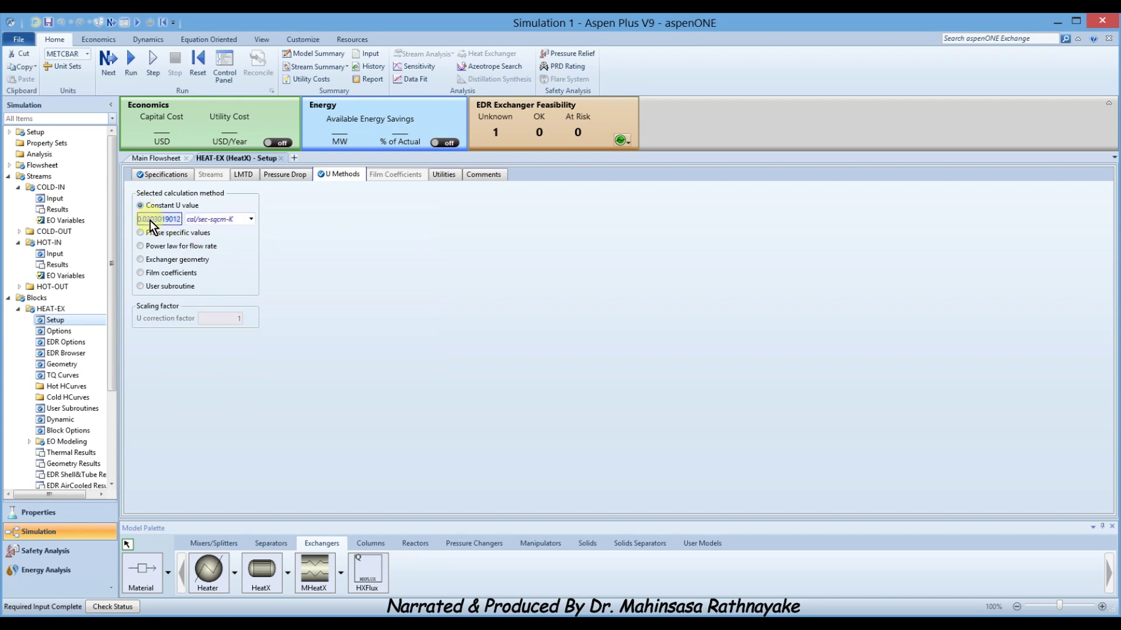
pyautogui.write('60')
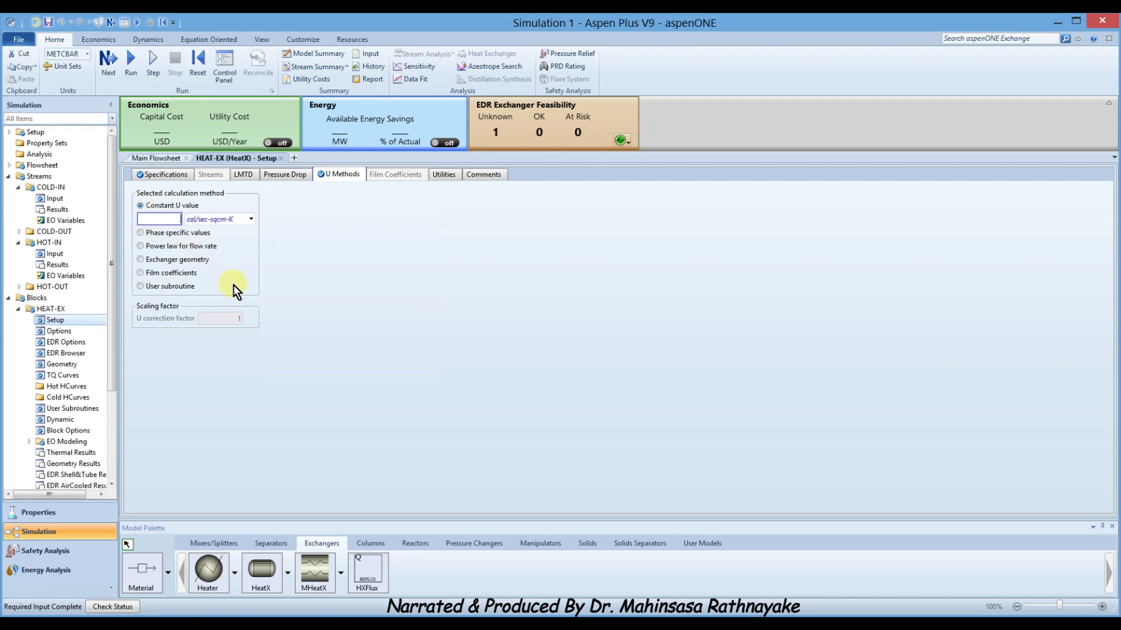
pyautogui.write('0')
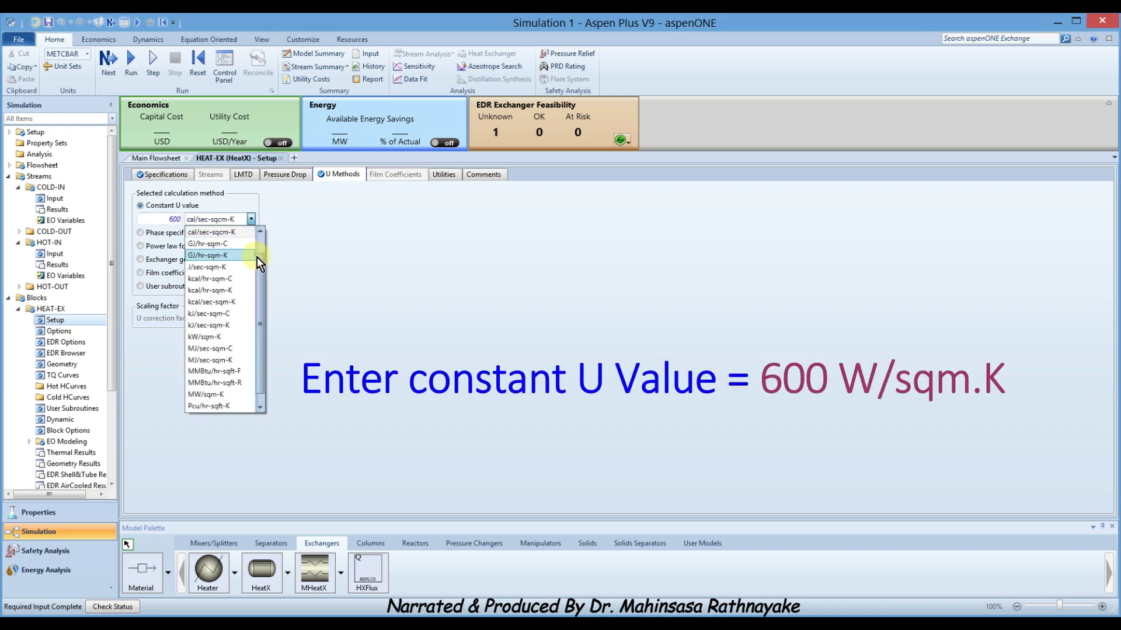
pyautogui.scroll(-1, 251, 316)
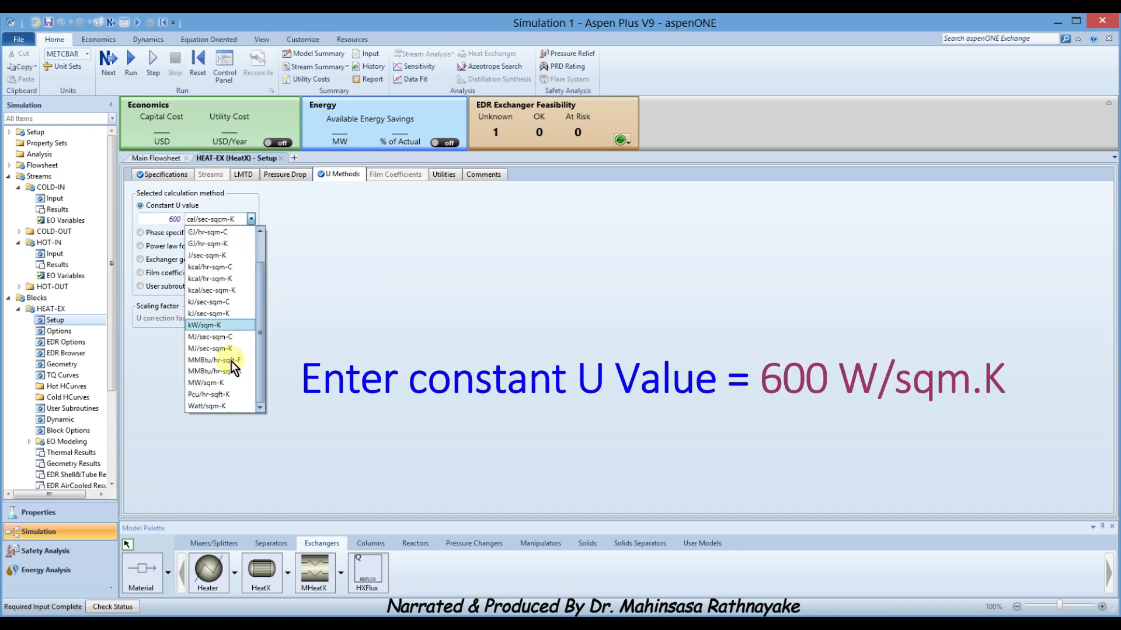
pyautogui.click(210, 404)
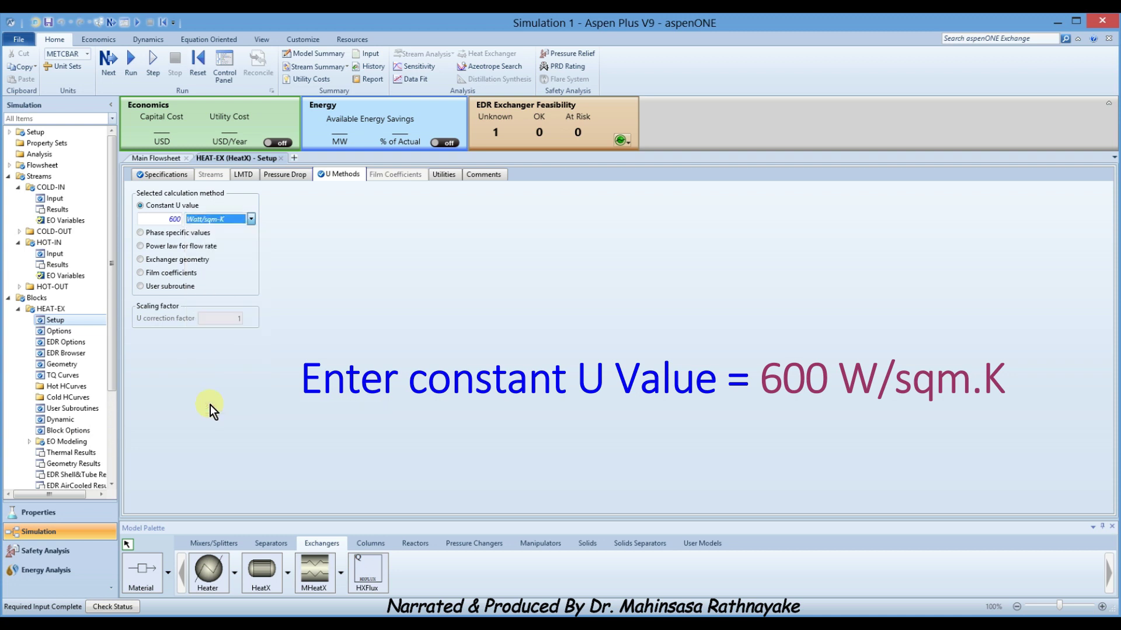
pyautogui.click(292, 274)
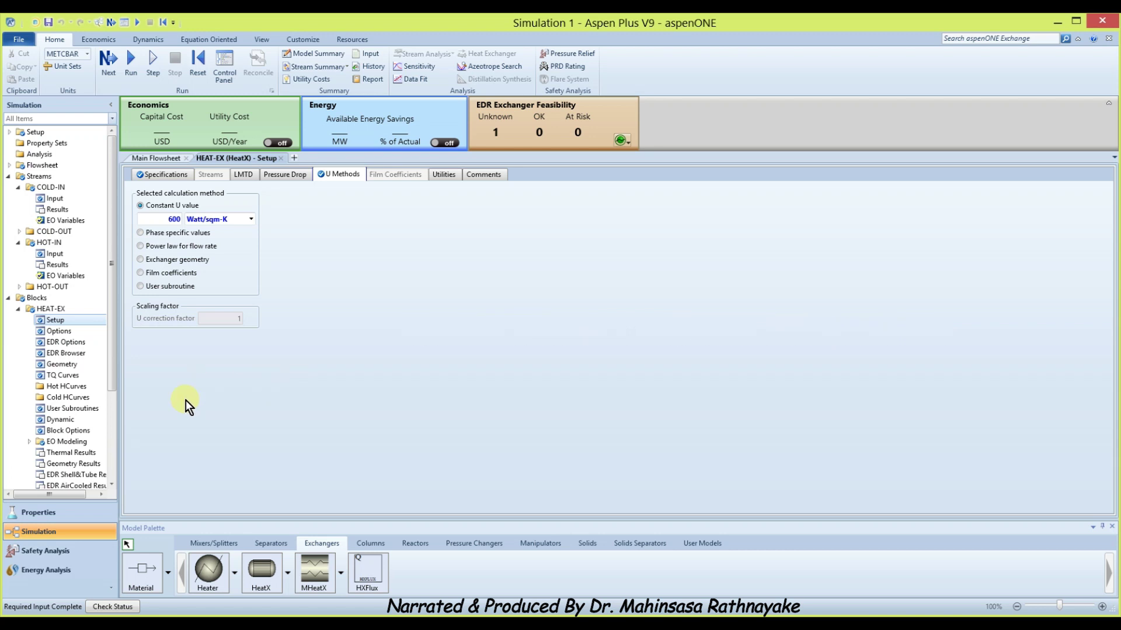
# Step: In the HEAT-EX block options, set the cold side property method to STEAM-TA
pyautogui.click(75, 430)
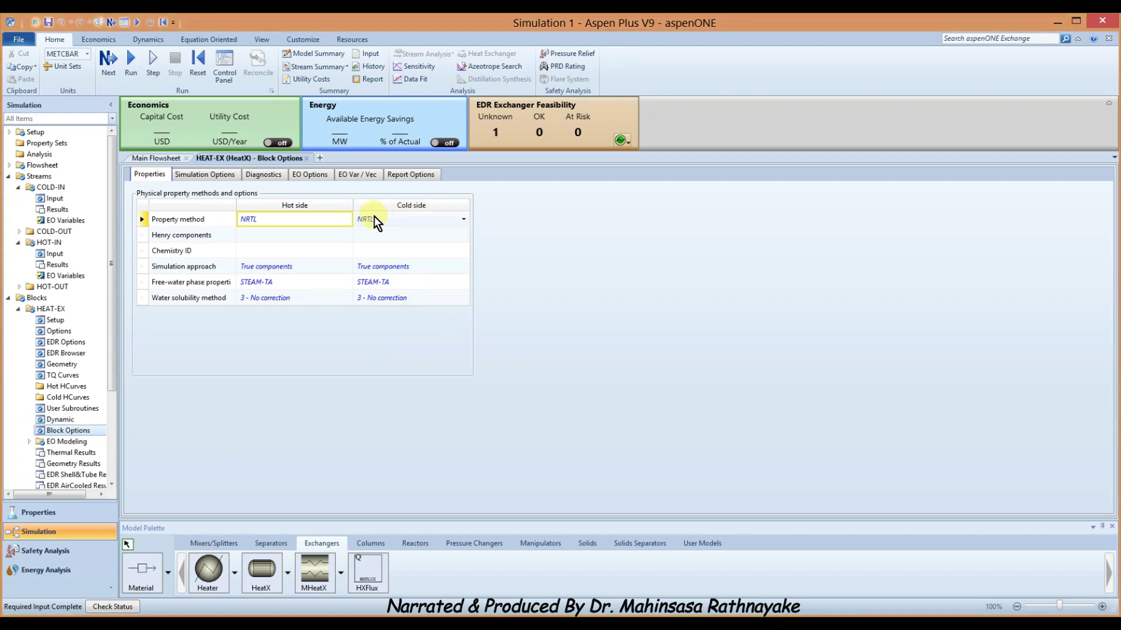
pyautogui.click(464, 219)
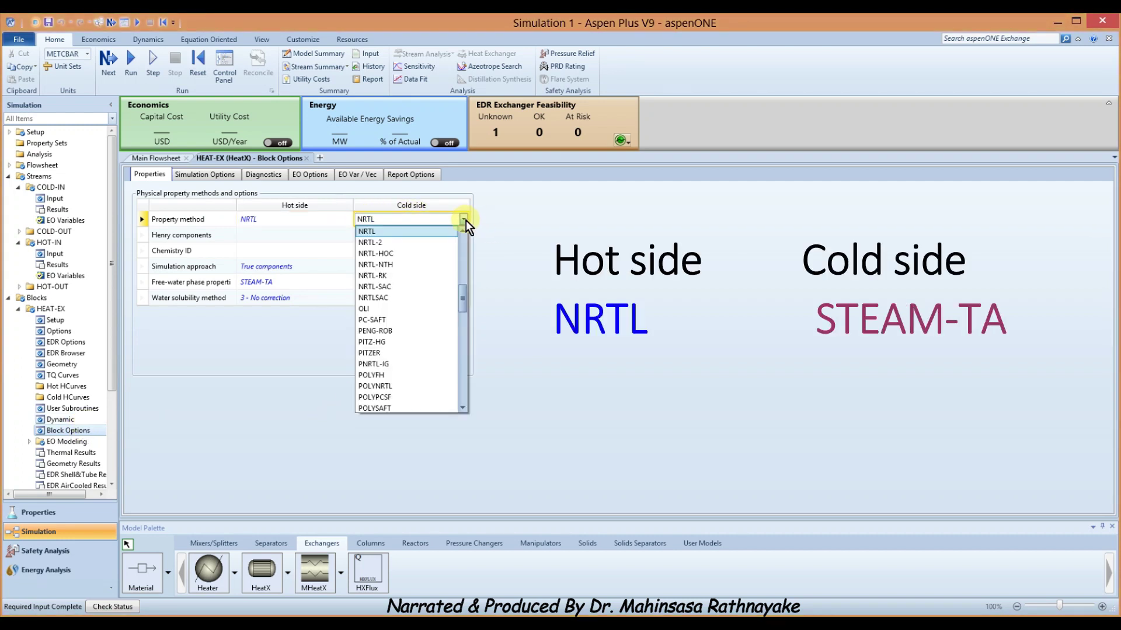
pyautogui.moveTo(464, 292); pyautogui.dragTo(454, 340)
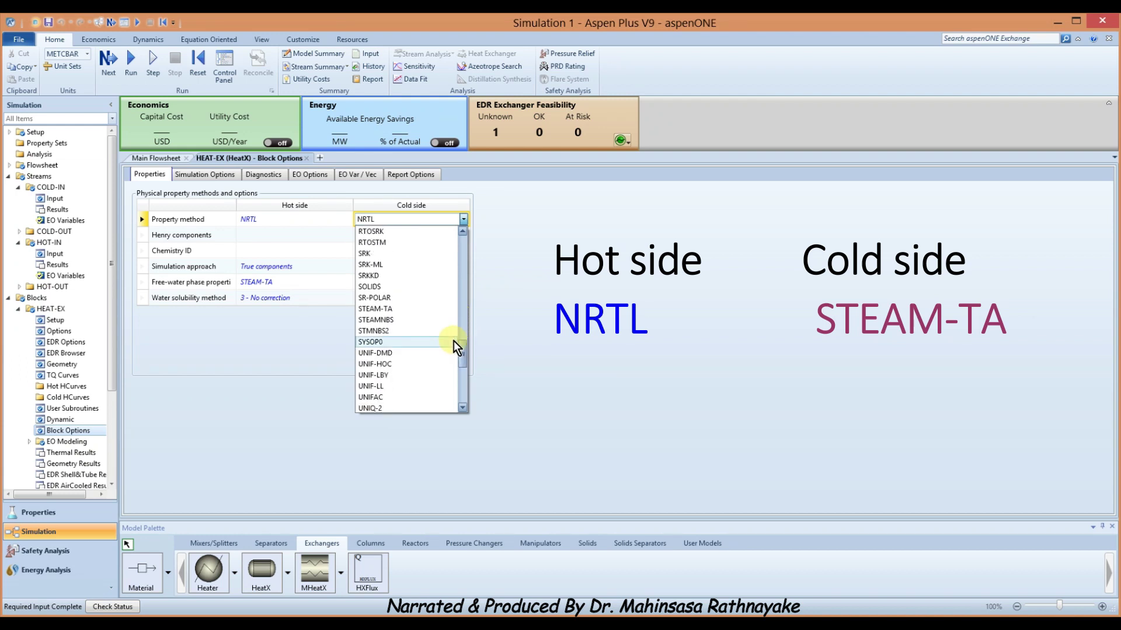
pyautogui.click(398, 310)
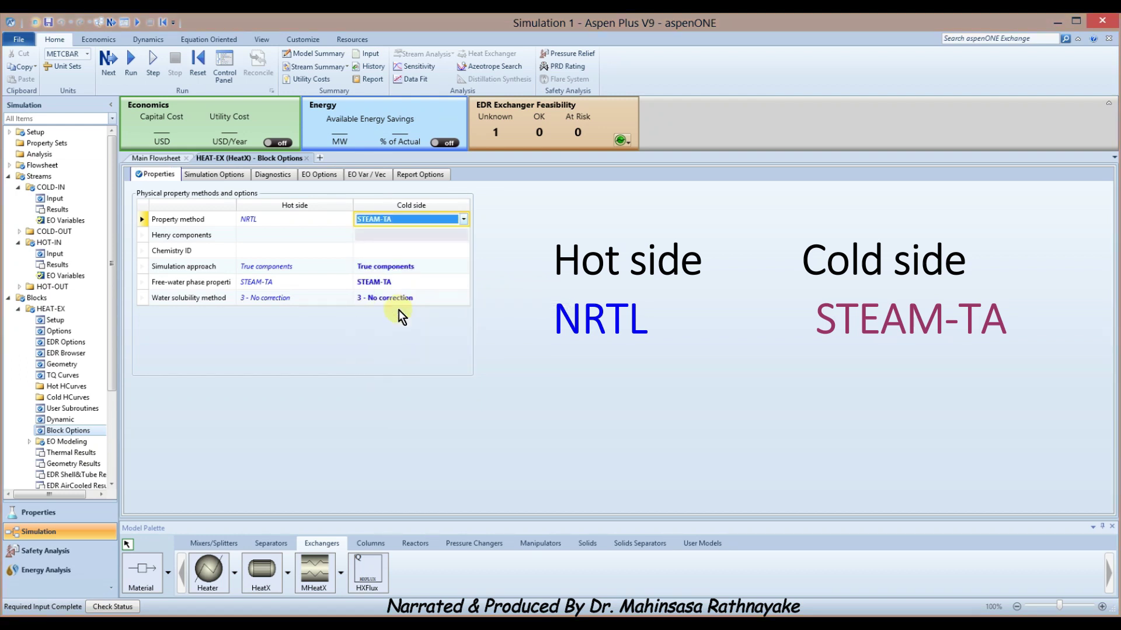